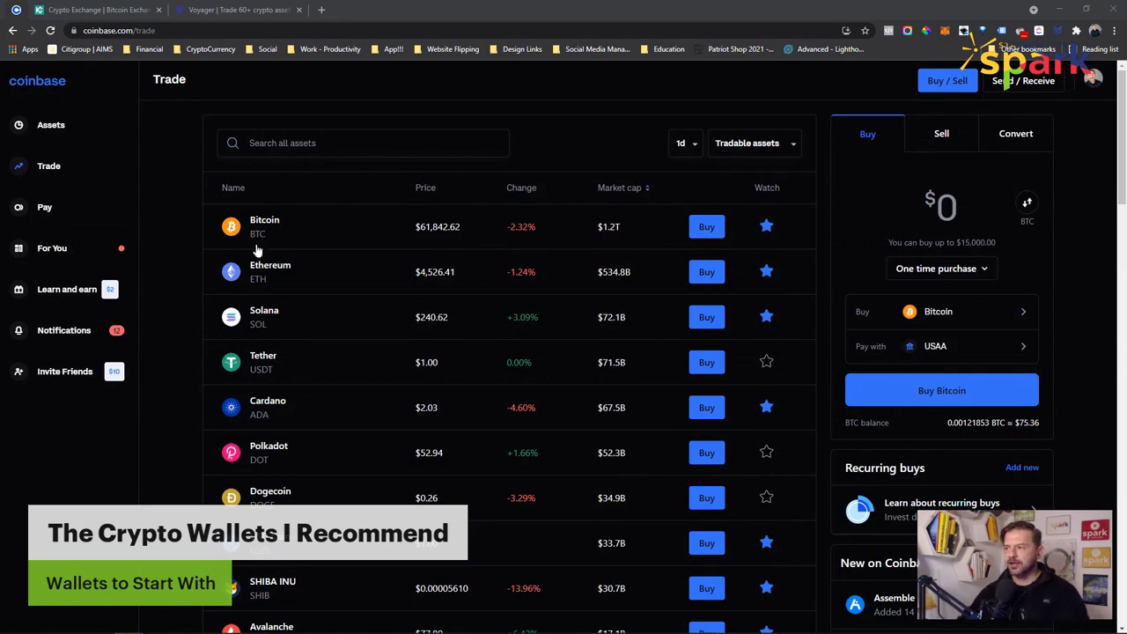
# Look through the list of tradable assets on the Trade page
pyautogui.scroll(-1, 185, 244)
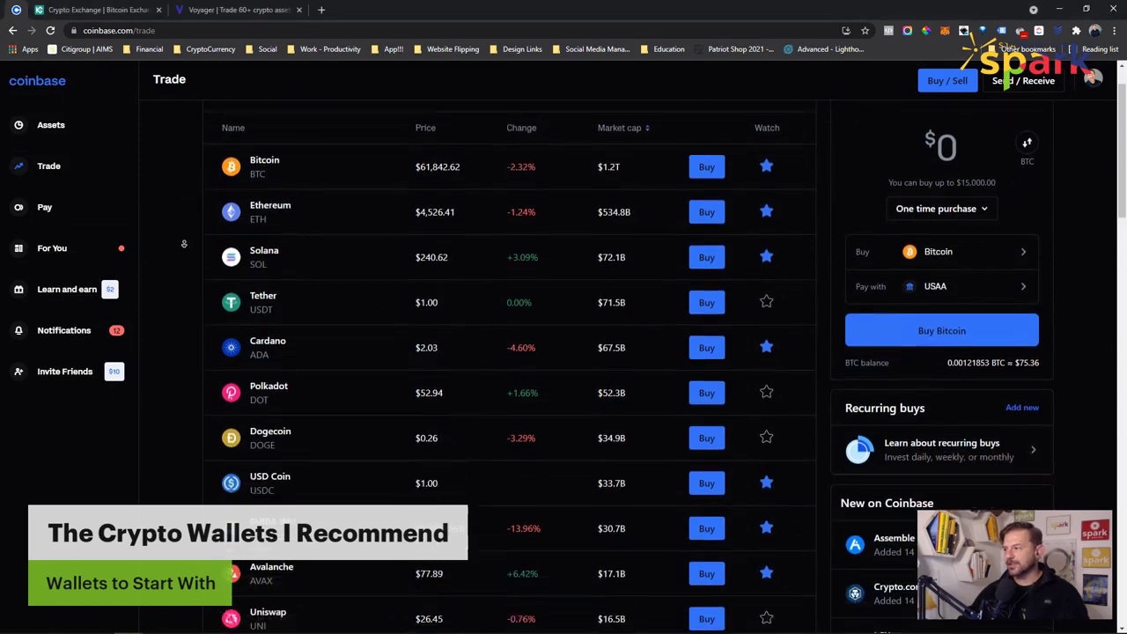
pyautogui.scroll(-1, 183, 273)
pyautogui.scroll(2, 184, 264)
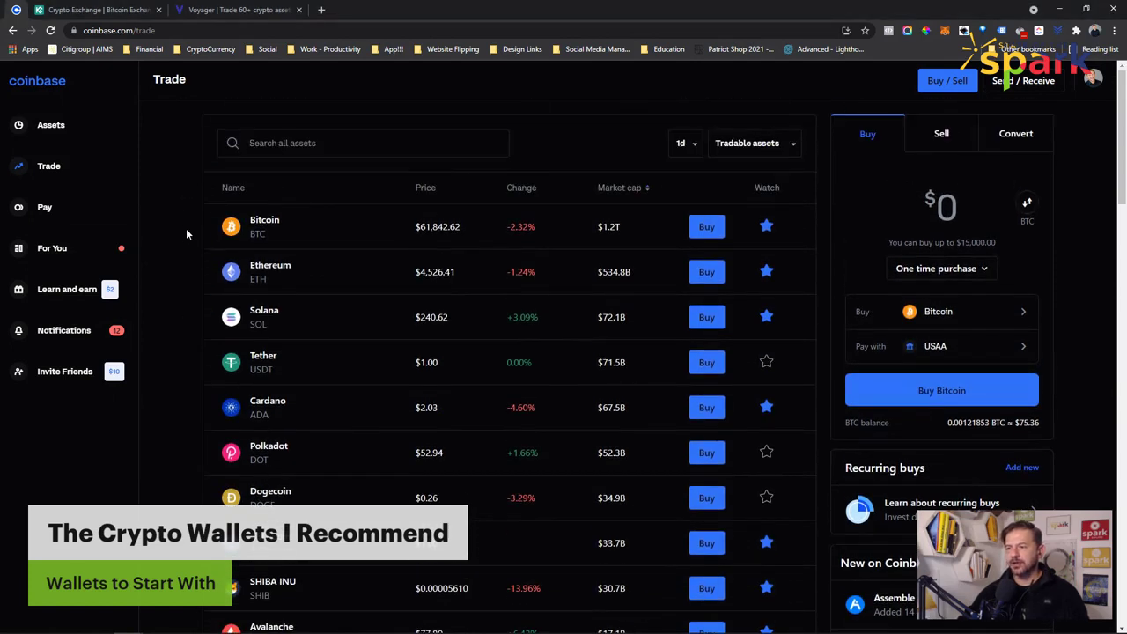
# Open the Learn and earn page and look over the crypto reward lessons
pyautogui.click(67, 290)
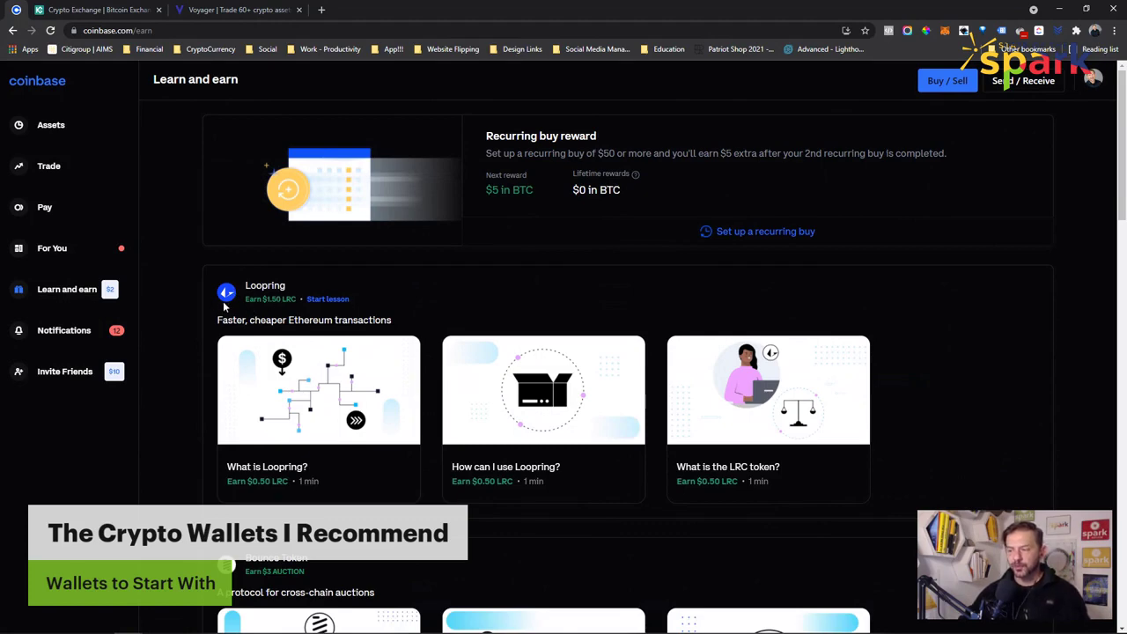
pyautogui.scroll(-4, 181, 291)
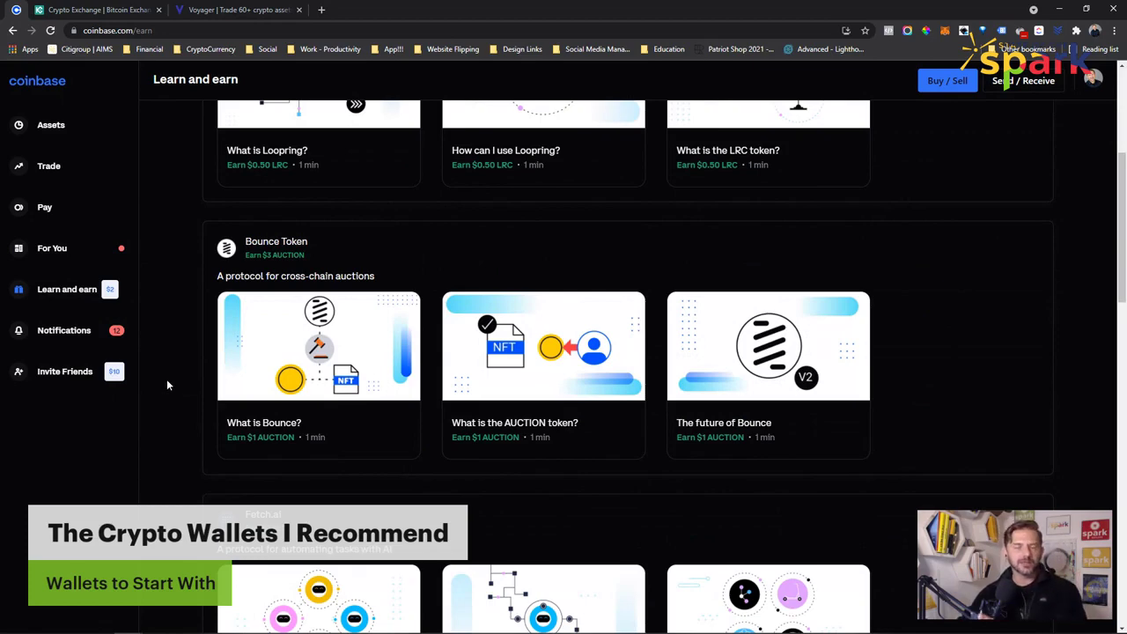
pyautogui.scroll(3, 167, 370)
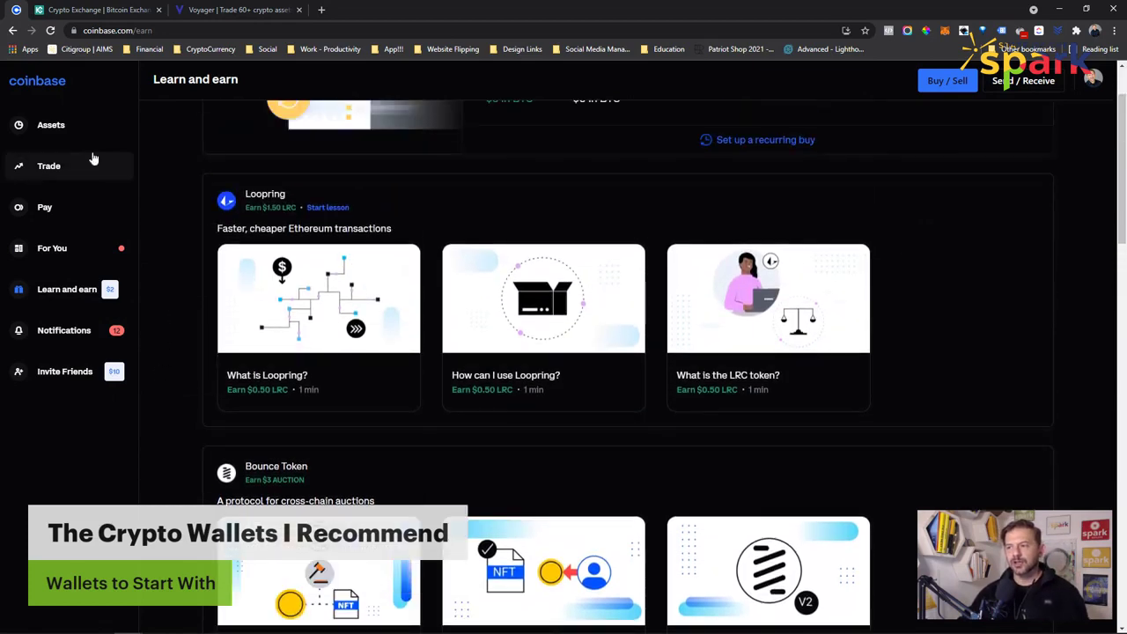
# Go back to the Trade page, and review the holdings in the Your assets list on the Assets page
pyautogui.click(49, 166)
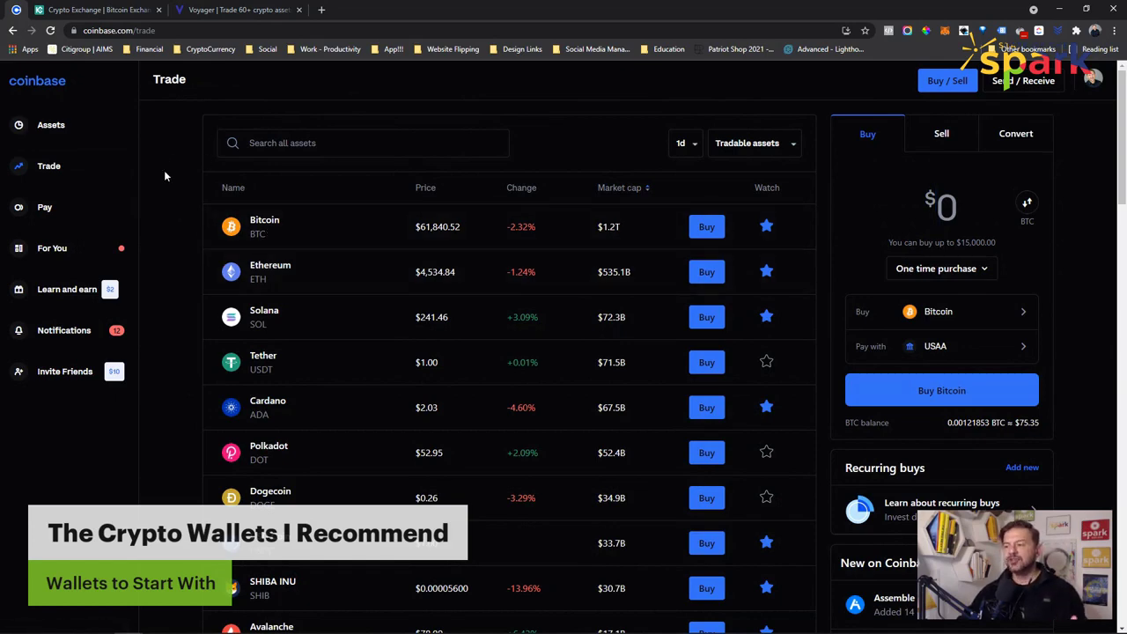
pyautogui.scroll(-2, 164, 234)
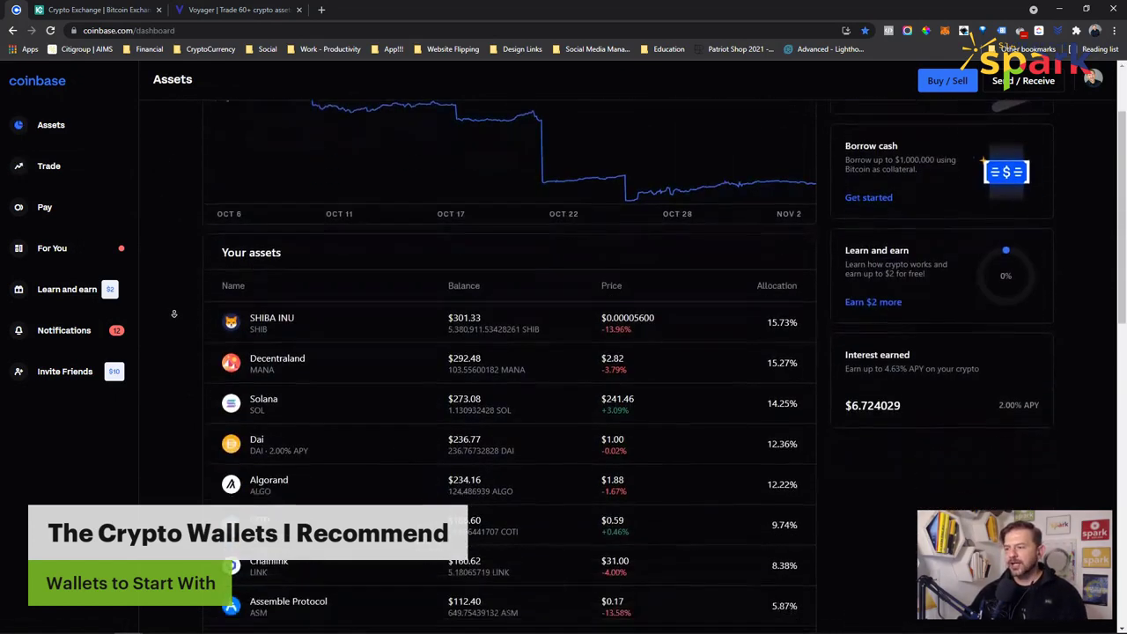
pyautogui.scroll(-3, 169, 337)
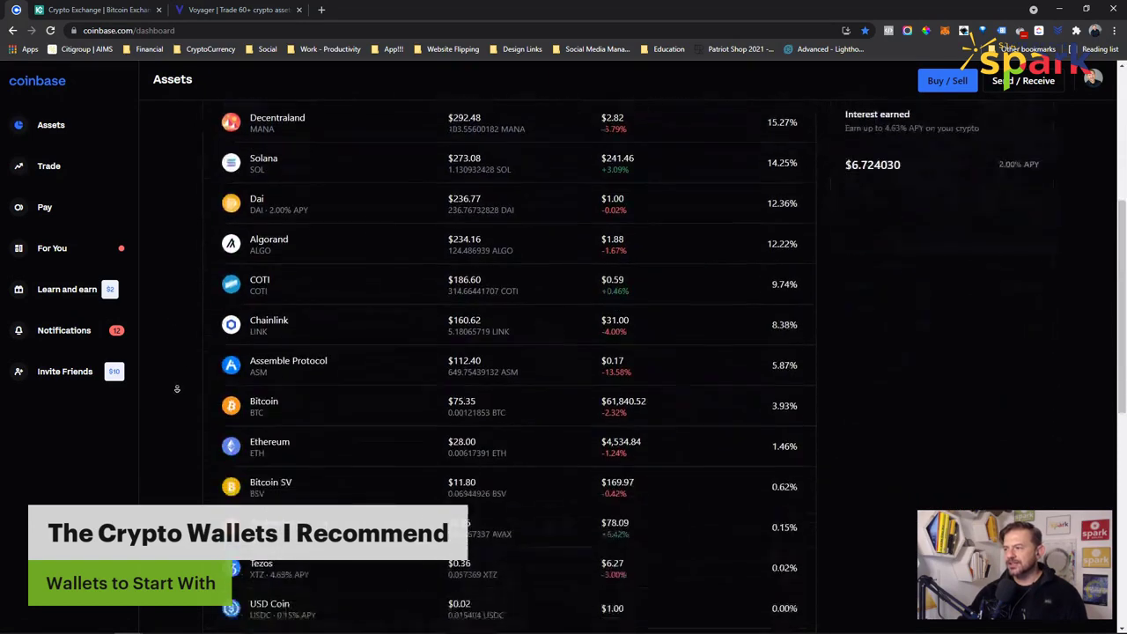
pyautogui.scroll(3, 176, 262)
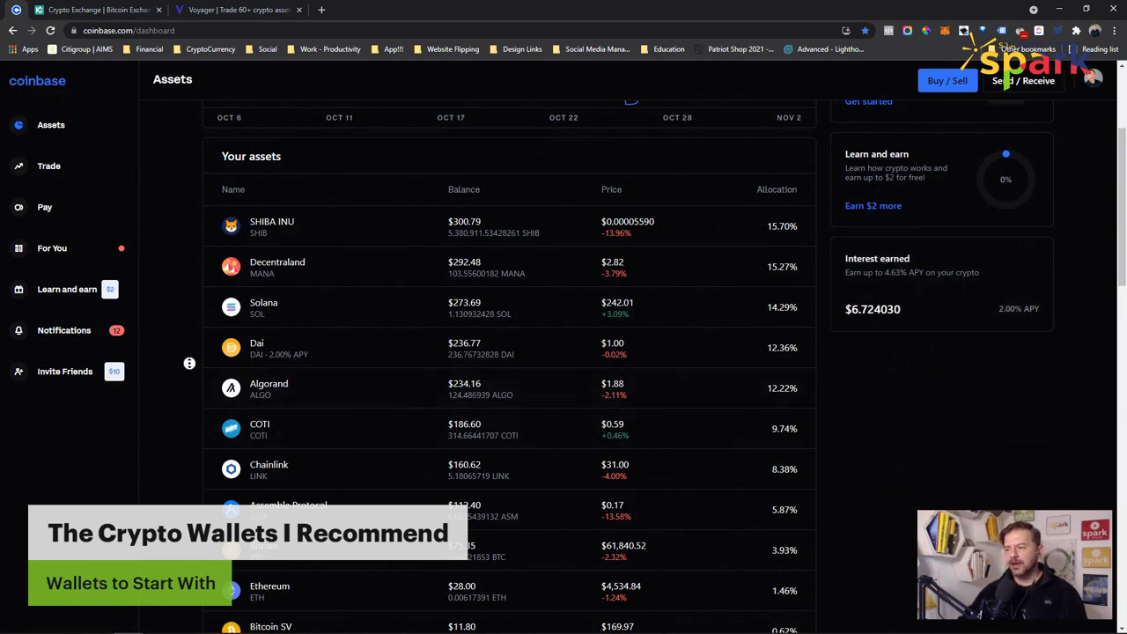
pyautogui.scroll(-3, 191, 405)
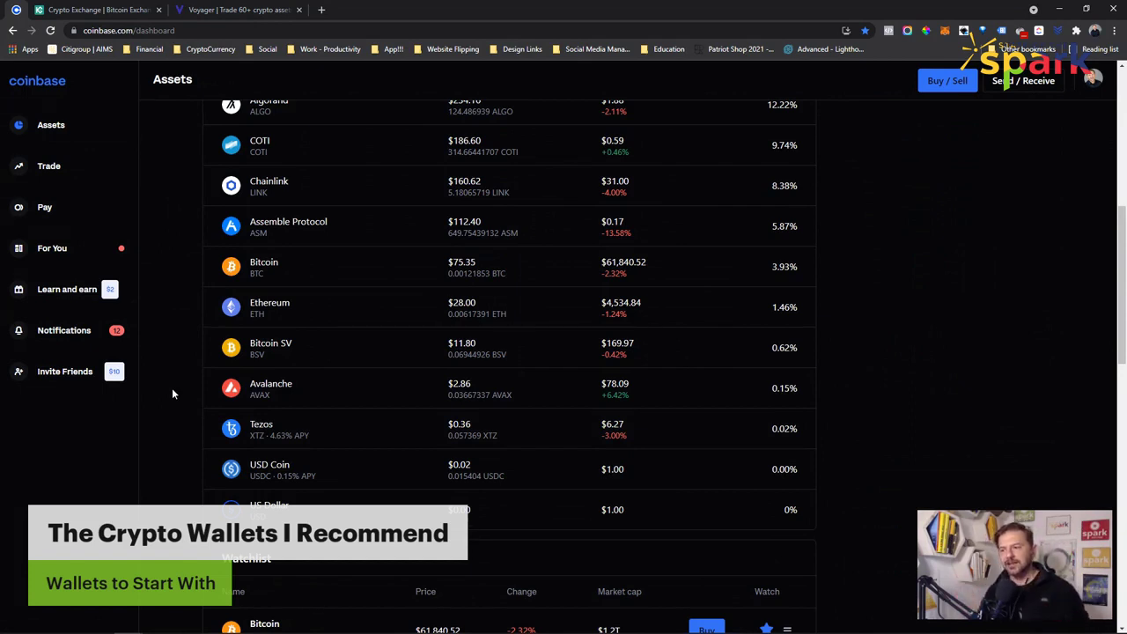
# Open the notifications and look over the price alerts
pyautogui.click(76, 330)
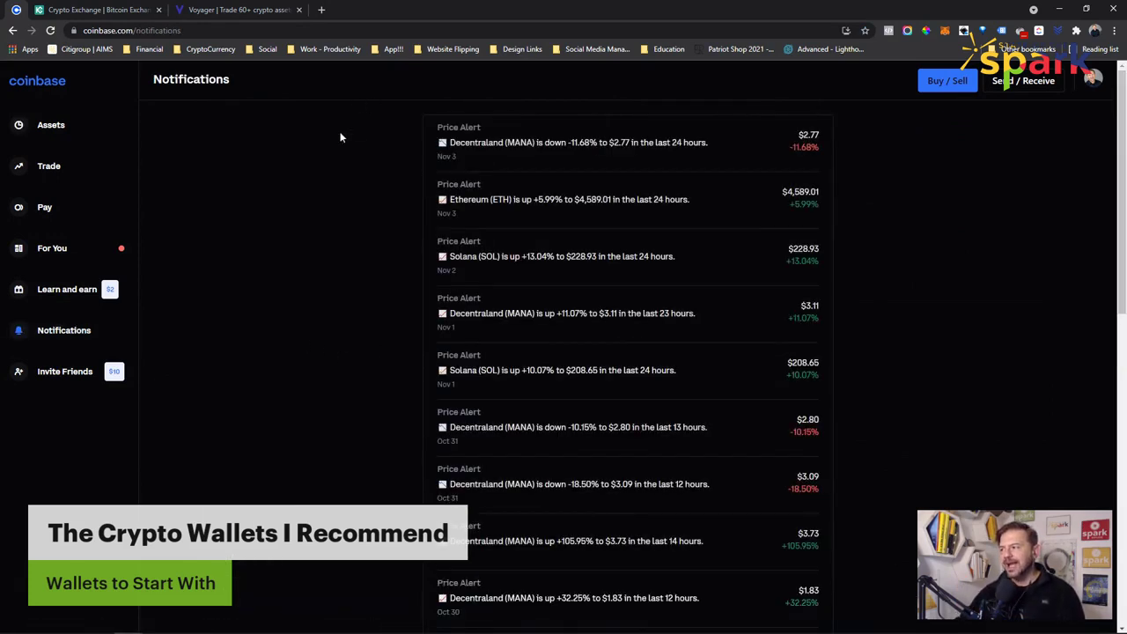
pyautogui.scroll(-1, 332, 192)
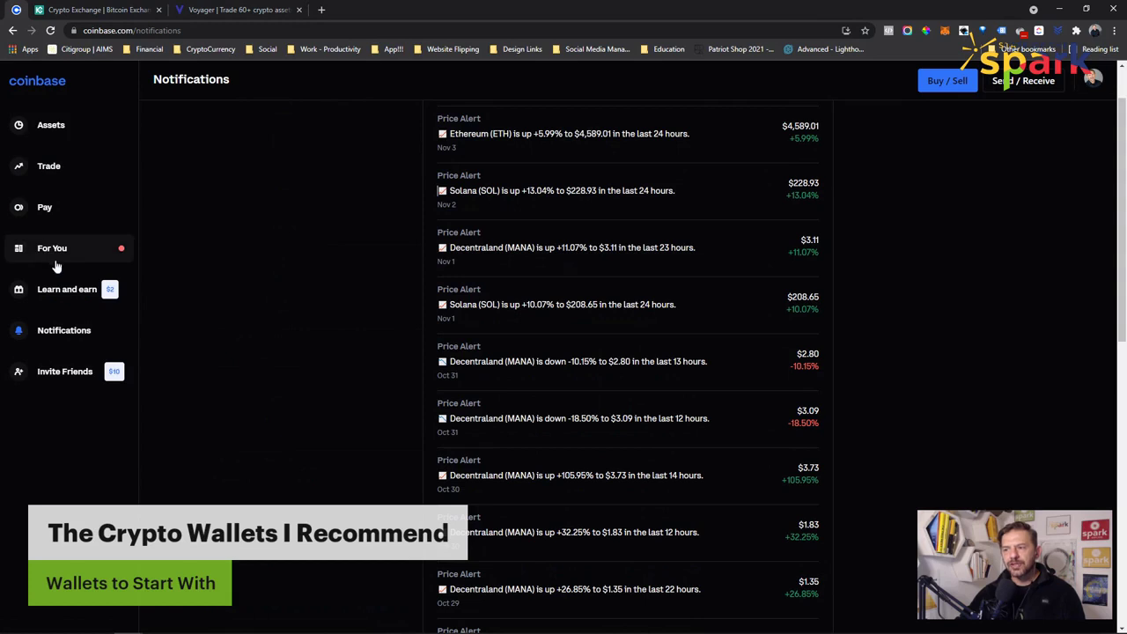
# Return to the Trade page and view the asset list's filter options without changing the filter
pyautogui.click(49, 167)
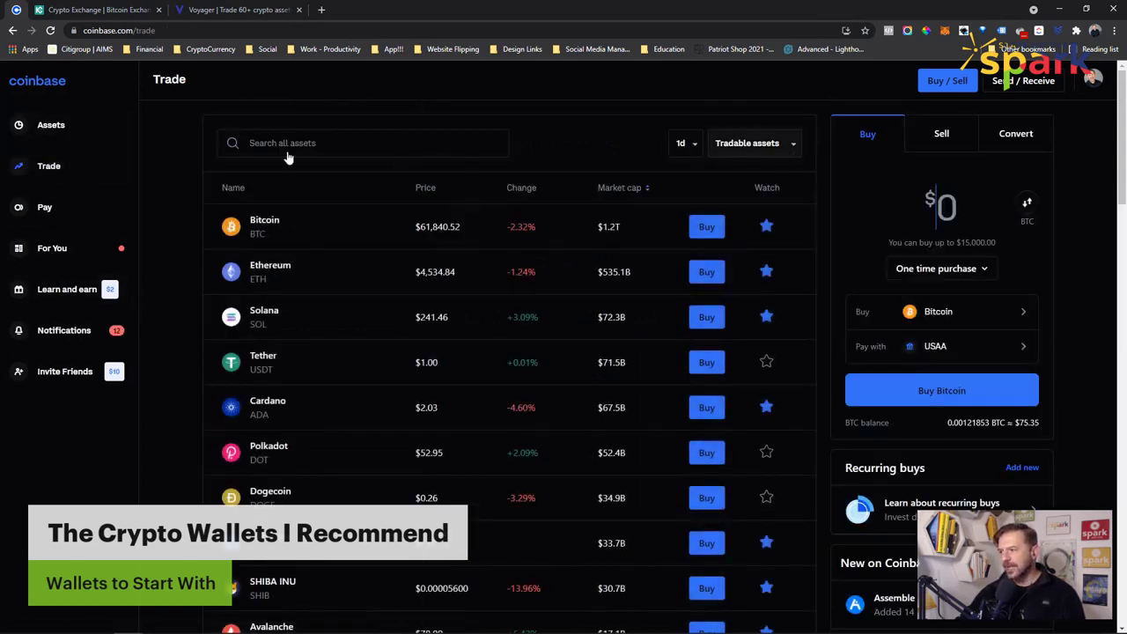
pyautogui.click(760, 148)
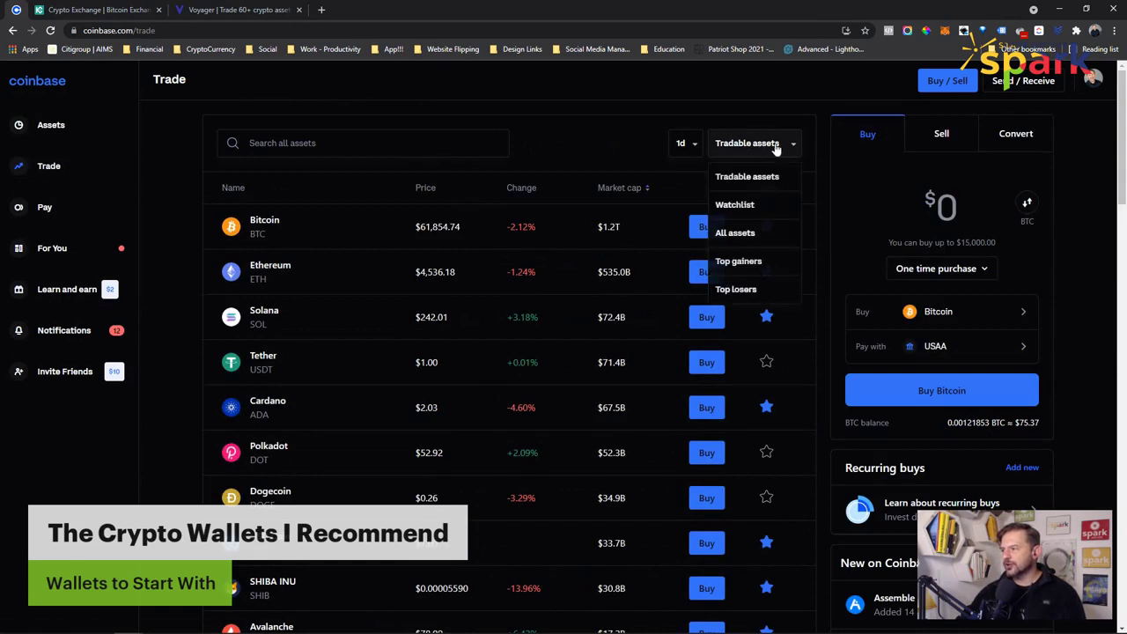
pyautogui.click(590, 142)
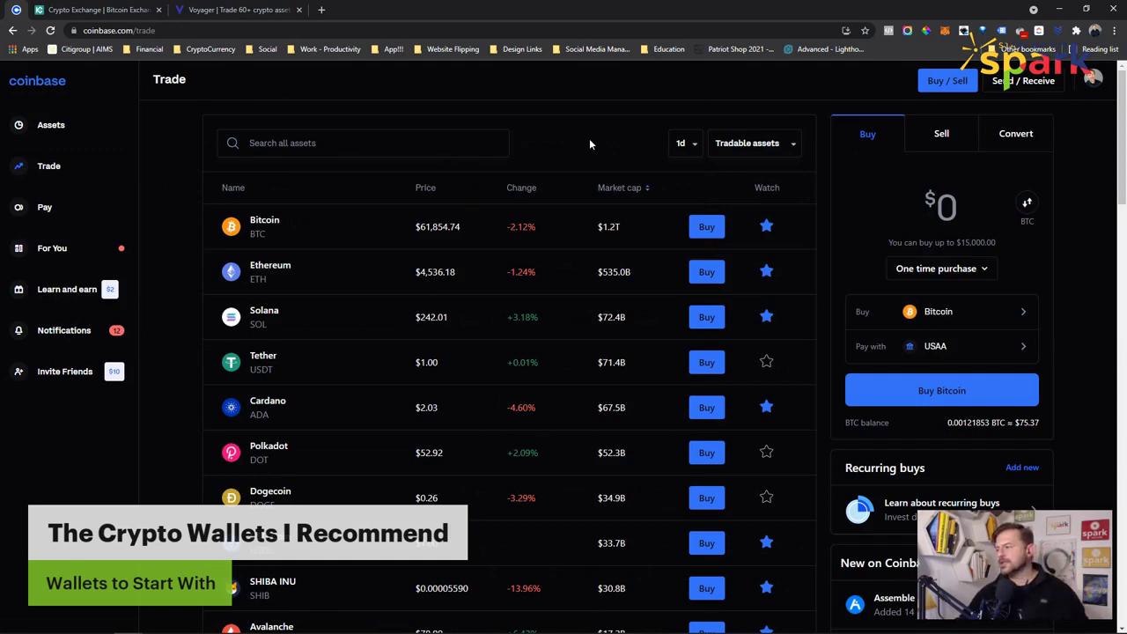
# Examine the tradable assets with their watch markers, along with the buy form and the New on Coinbase list
pyautogui.scroll(-3, 168, 291)
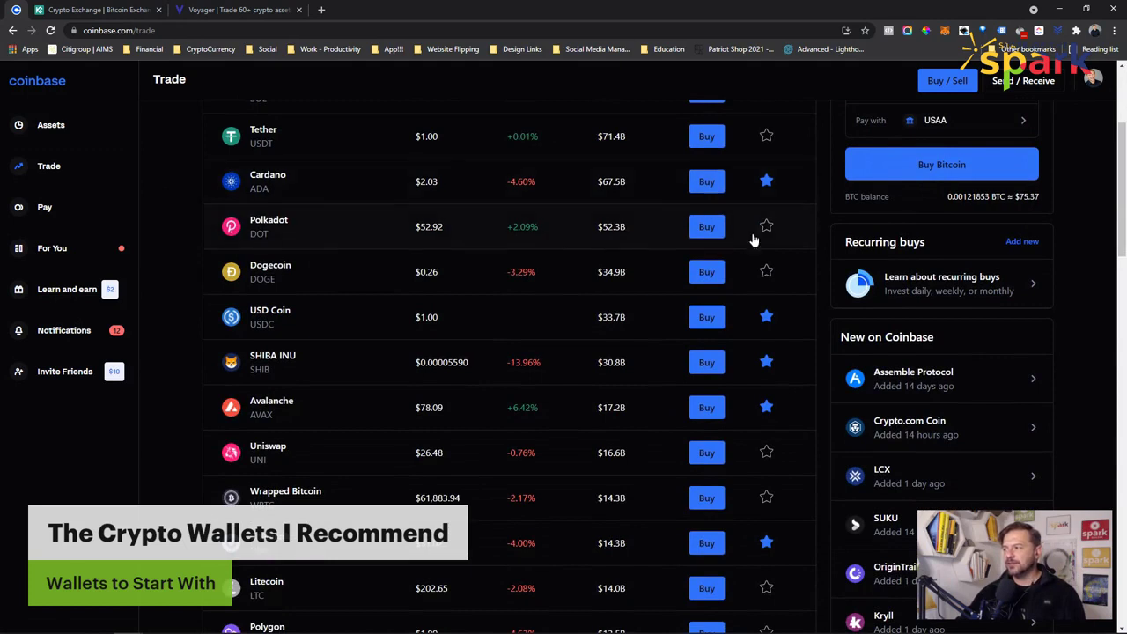
pyautogui.moveTo(1117, 227); pyautogui.dragTo(1123, 176)
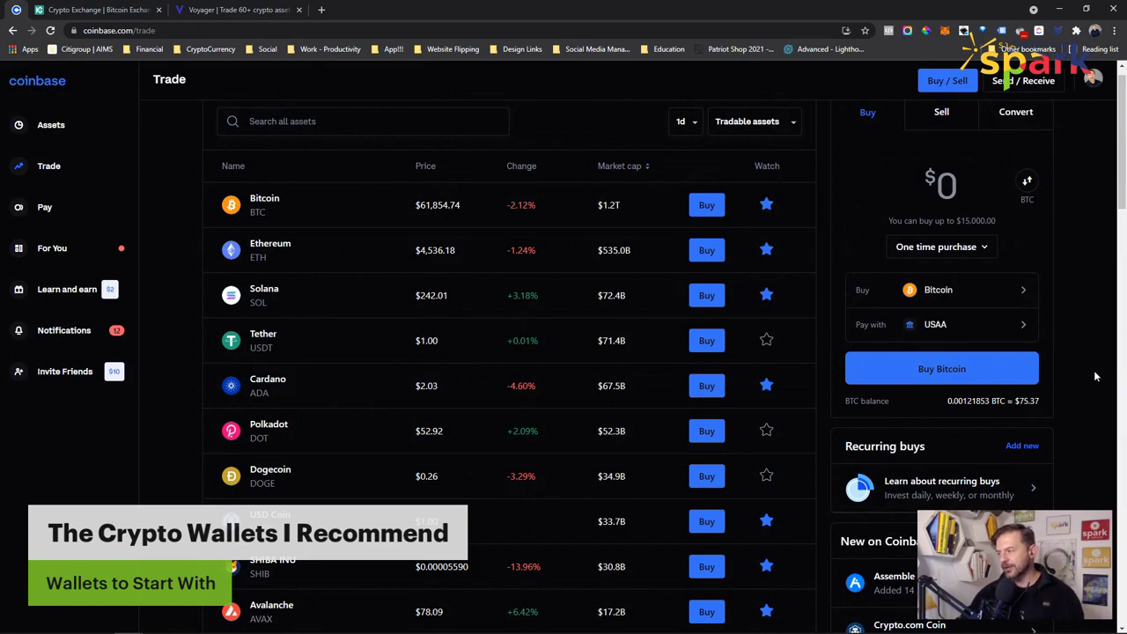
pyautogui.scroll(-4, 911, 321)
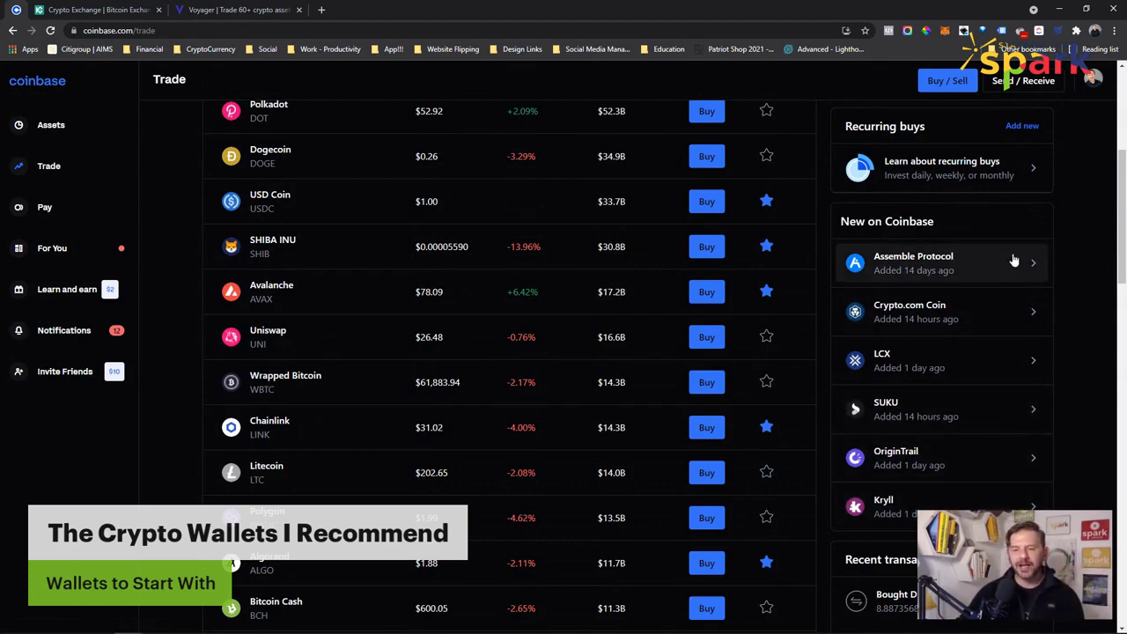
pyautogui.scroll(1, 1121, 222)
pyautogui.scroll(2, 1121, 222)
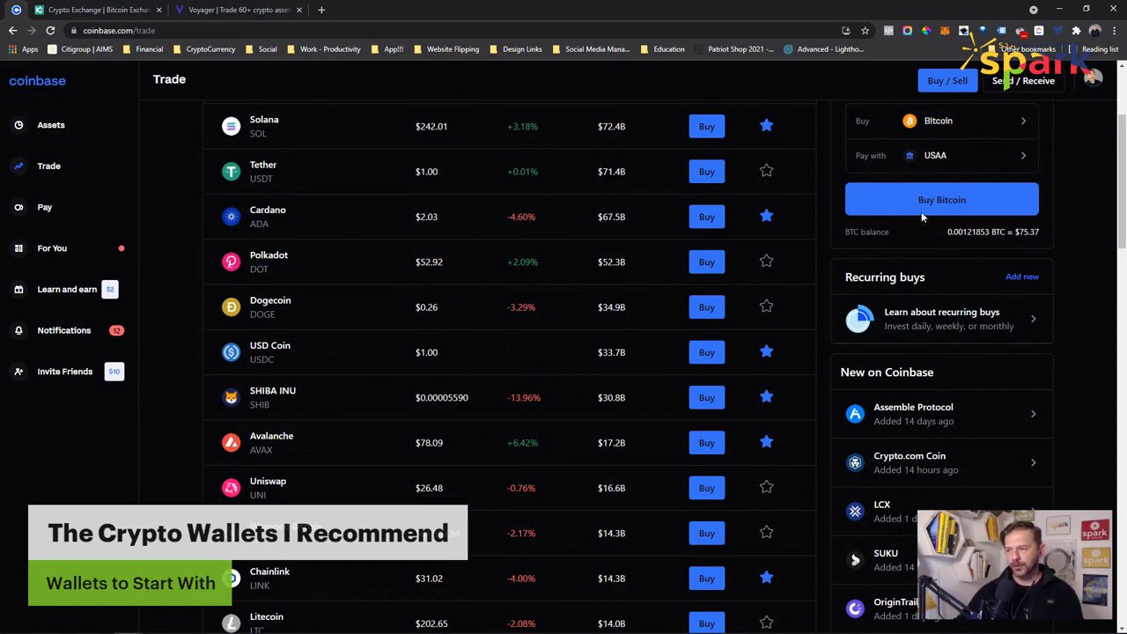
pyautogui.scroll(1, 180, 421)
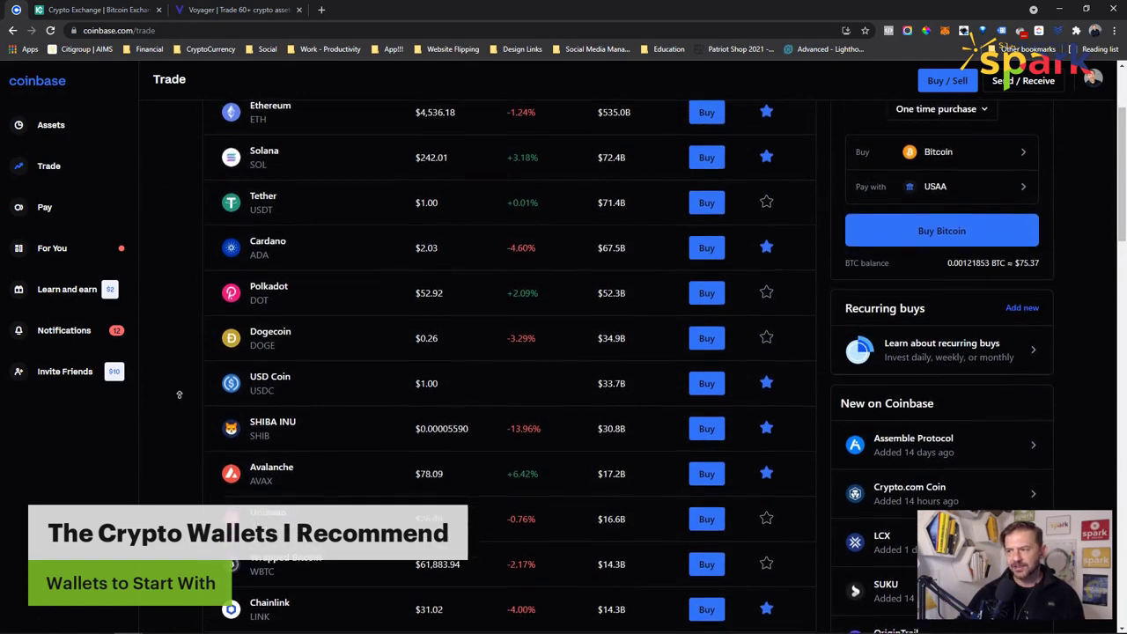
pyautogui.moveTo(1121, 164)
pyautogui.mouseDown()
pyautogui.moveTo(1111, 282)
pyautogui.moveTo(1118, 163)
pyautogui.mouseUp()
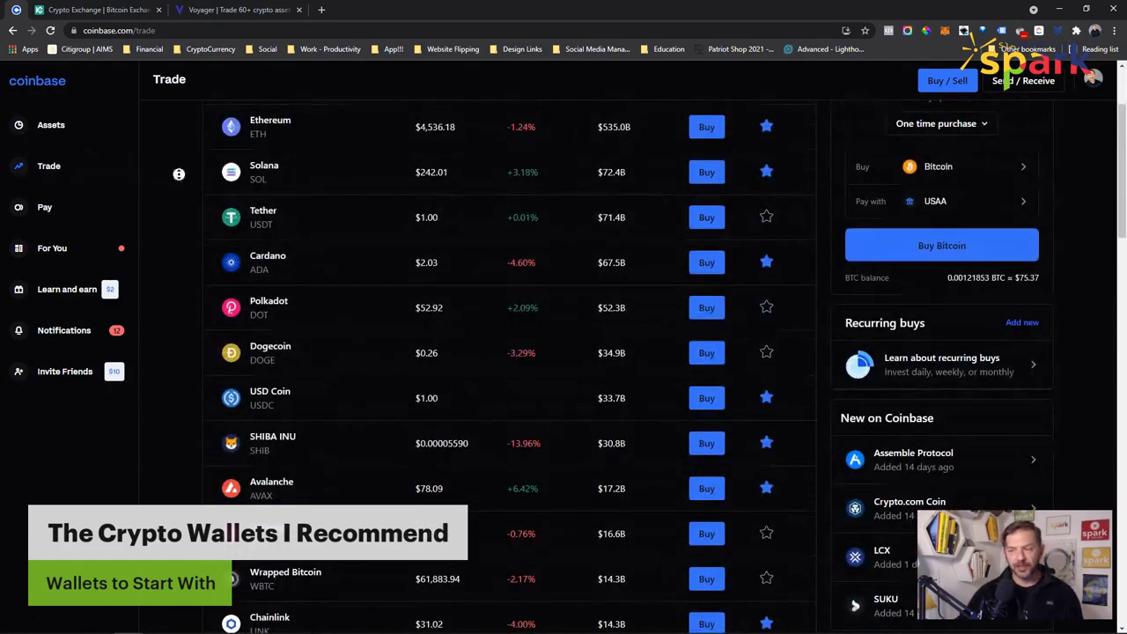
pyautogui.scroll(3, 178, 174)
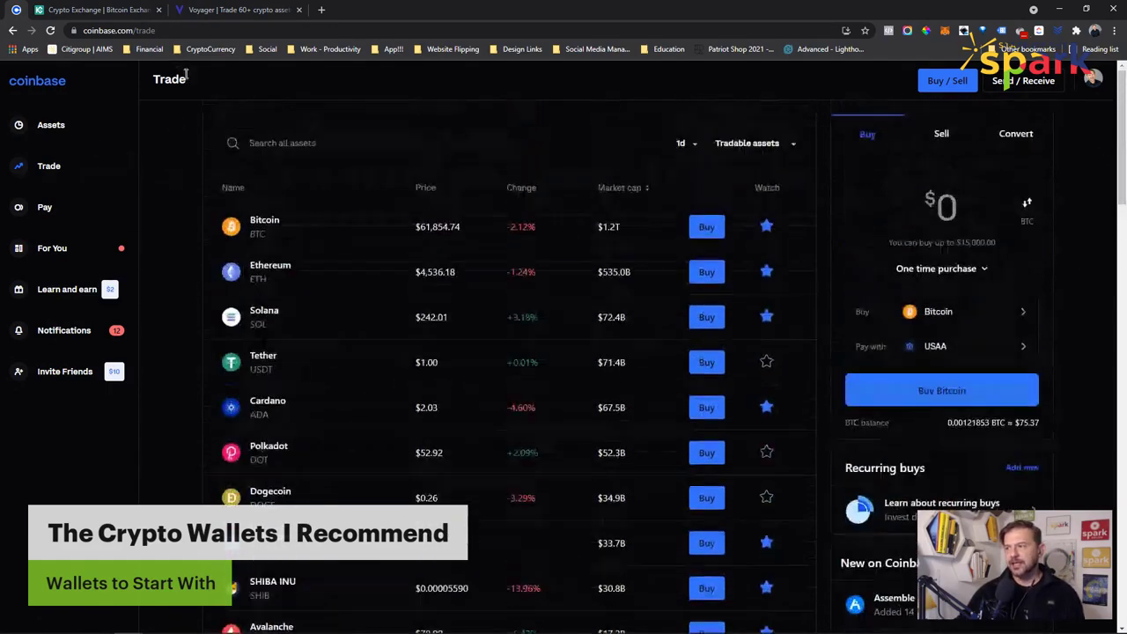
# Search all assets for "decentraland"
pyautogui.click(270, 143)
pyautogui.write('decentraland')
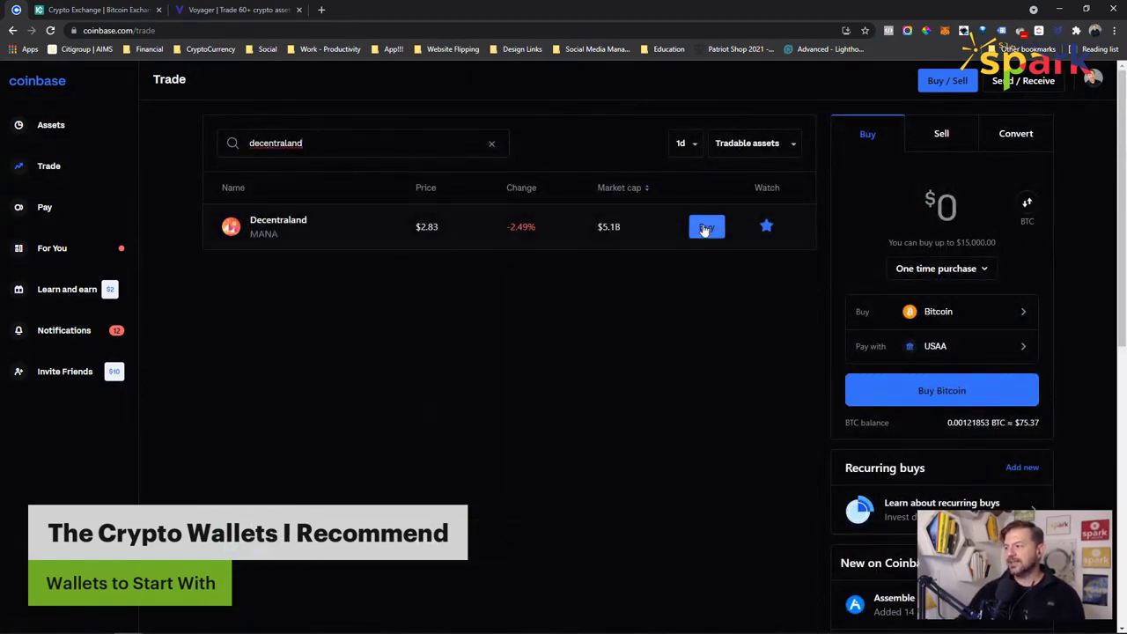
# Replace the asset search with "sand" and set the asset filter to Tradable assets
pyautogui.doubleClick(262, 145)
pyautogui.write('saf')
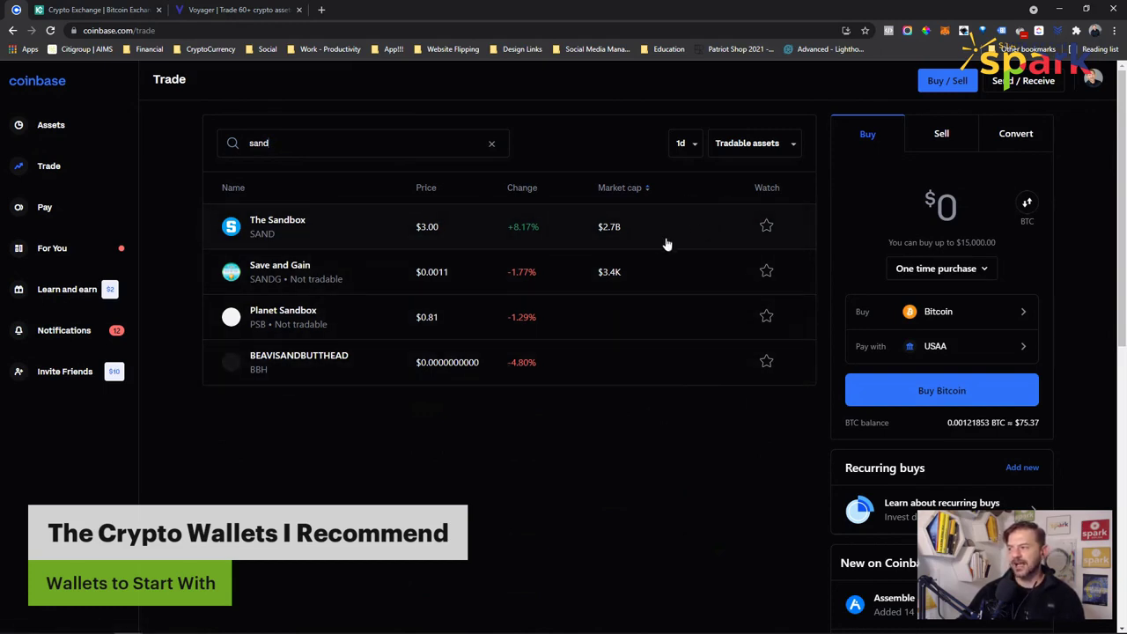
pyautogui.click(792, 143)
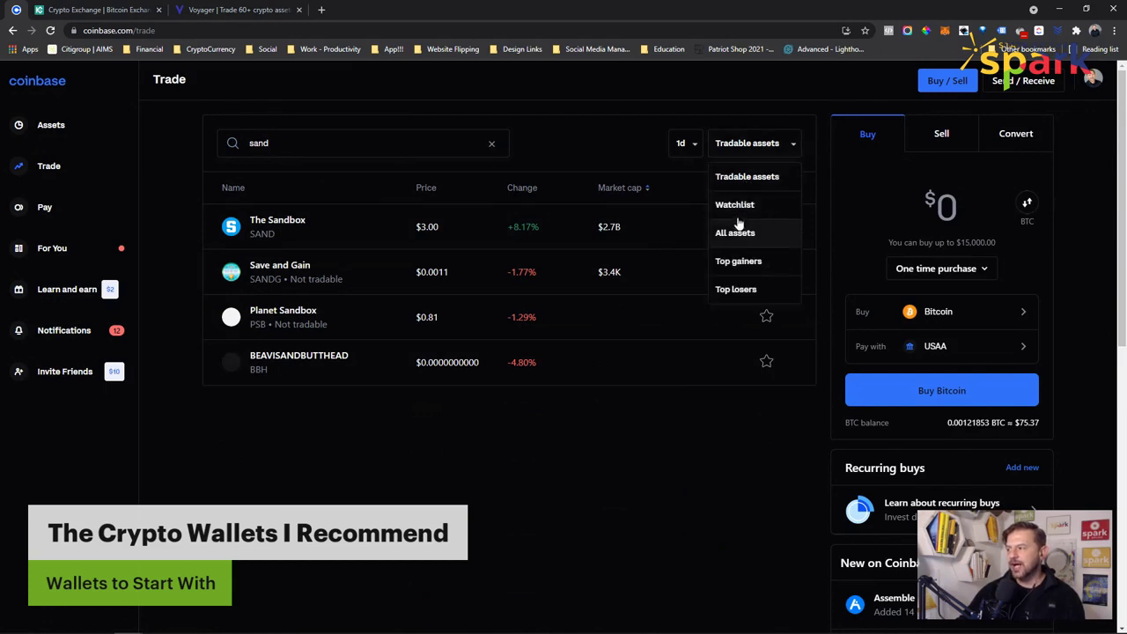
pyautogui.click(733, 178)
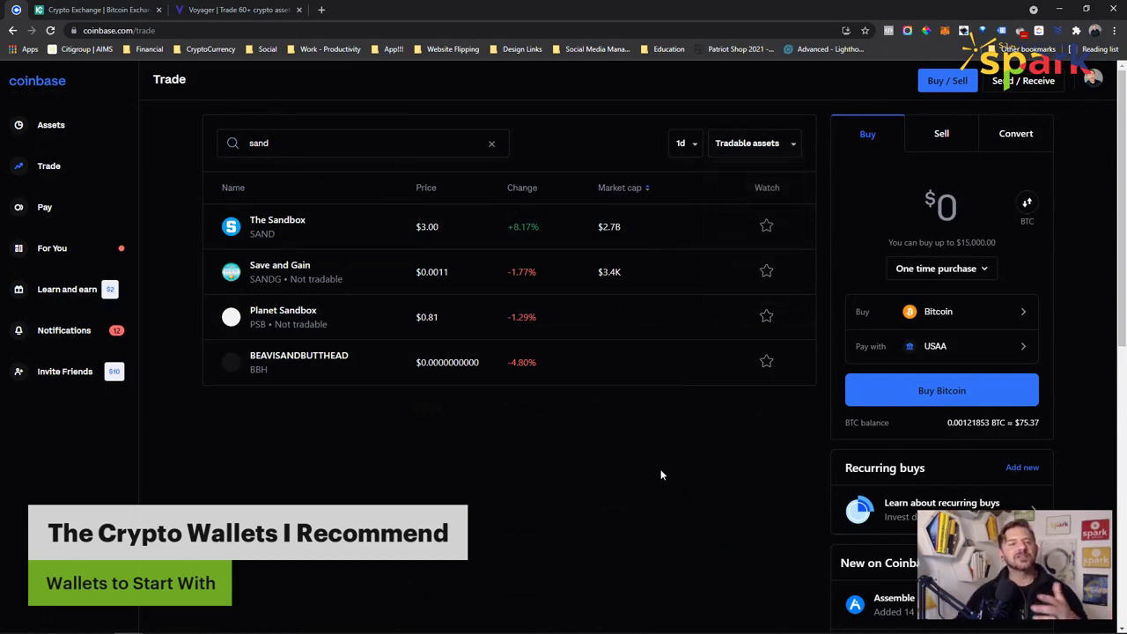
# Switch to KuCoin, check the Assets account options, and open the Markets page to view the Metaverse pairs
pyautogui.click(127, 9)
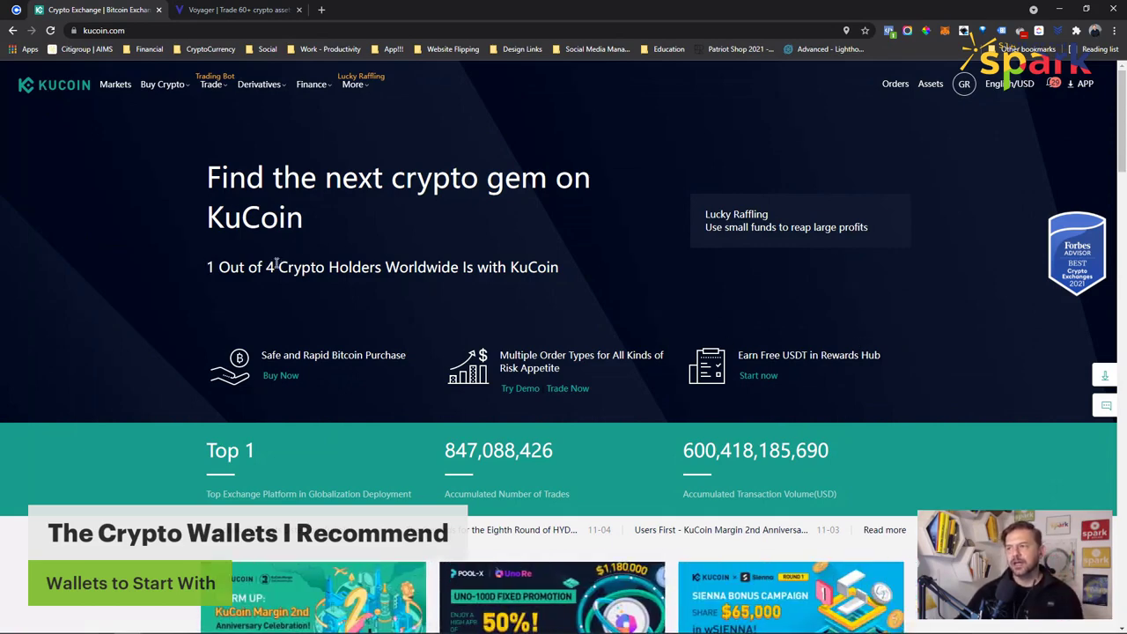
pyautogui.moveTo(929, 88)
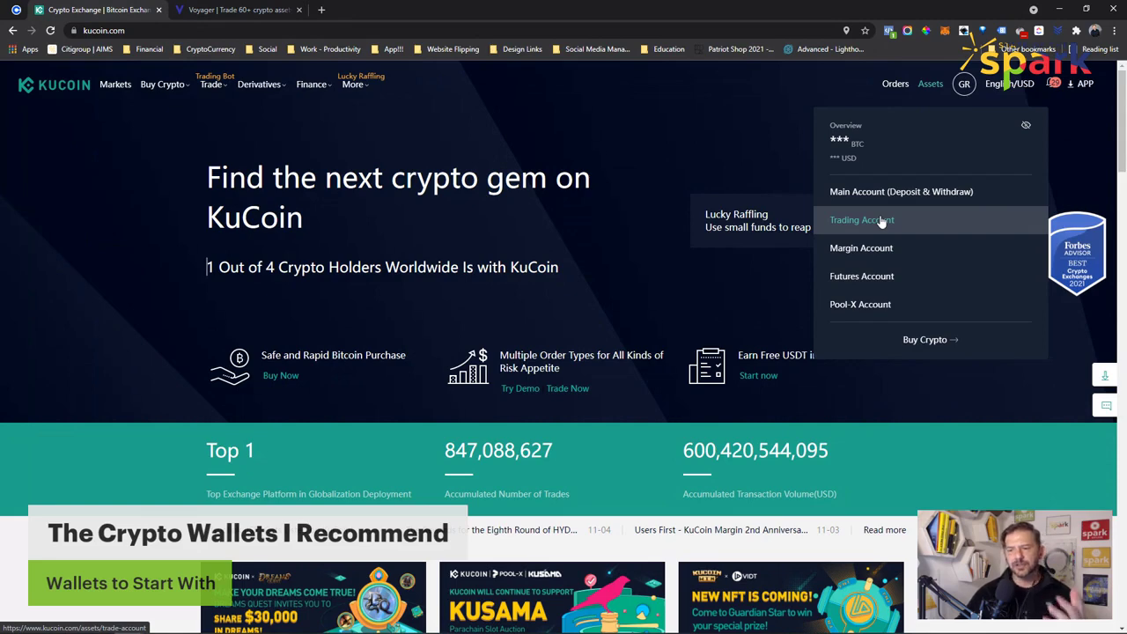
pyautogui.click(115, 85)
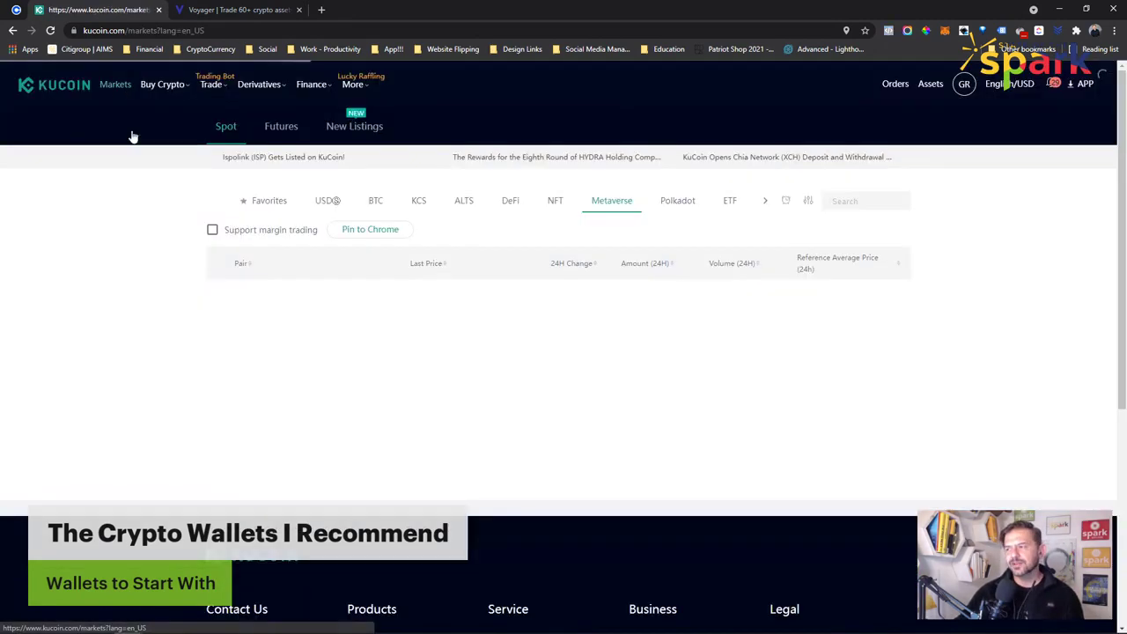
pyautogui.scroll(-1, 153, 375)
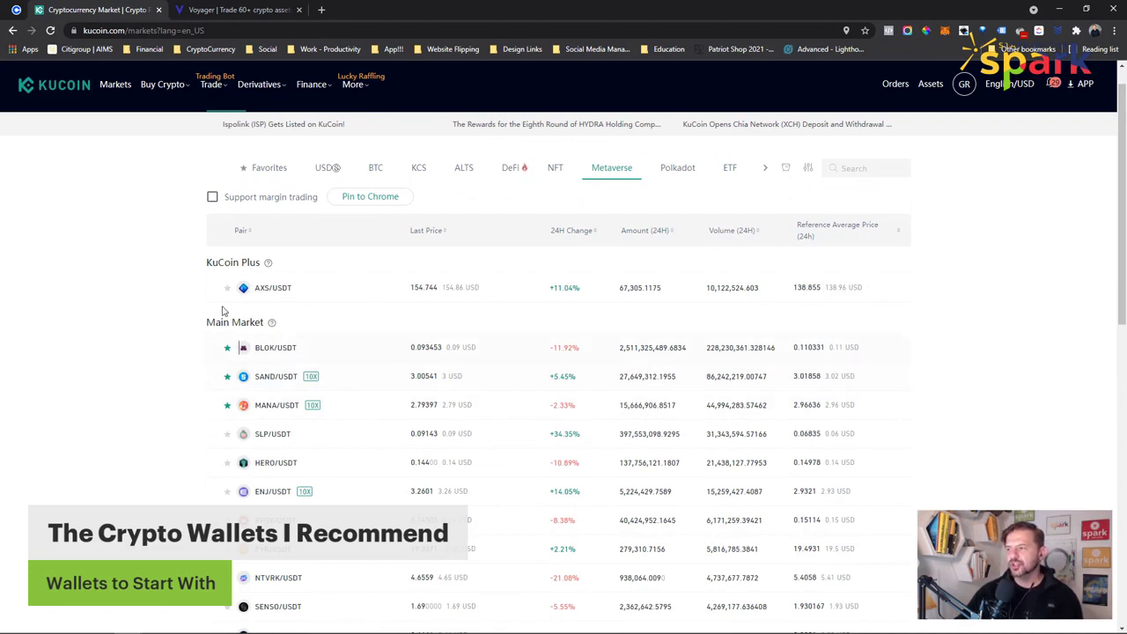
# Open KuCoin's Spot Trading page and search its trading pairs for "BTC"
pyautogui.moveTo(211, 84)
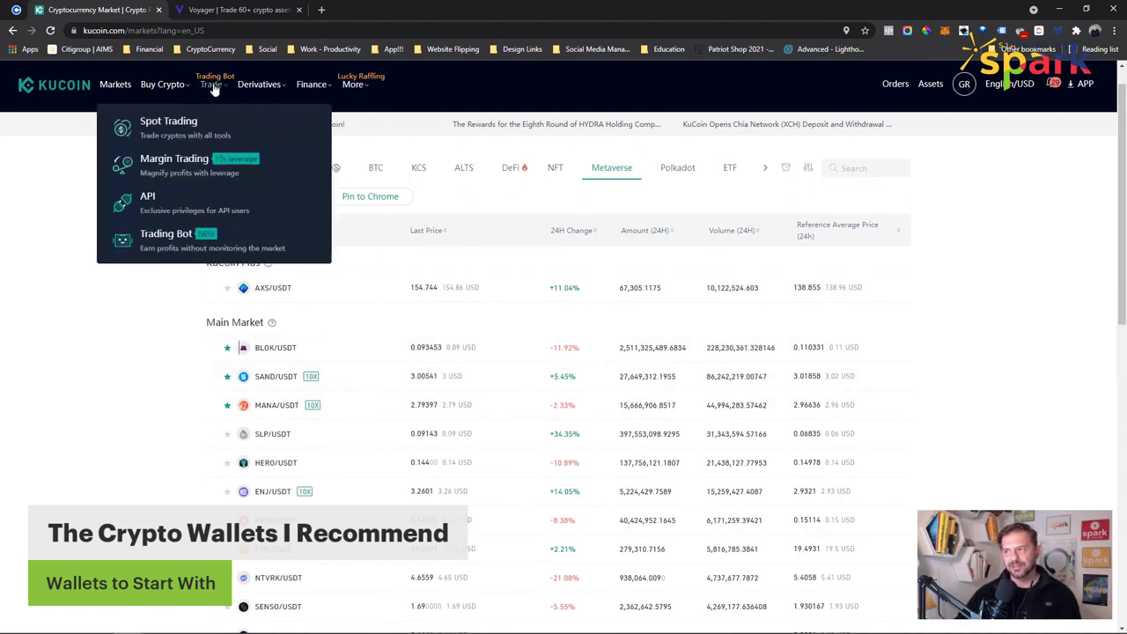
pyautogui.click(177, 125)
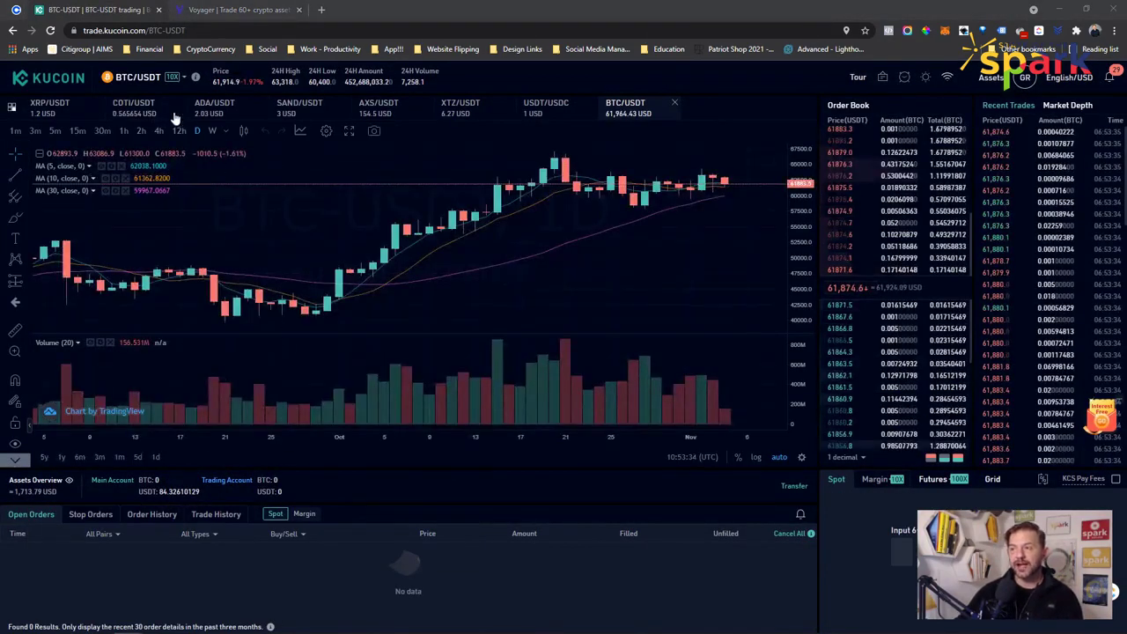
pyautogui.click(141, 78)
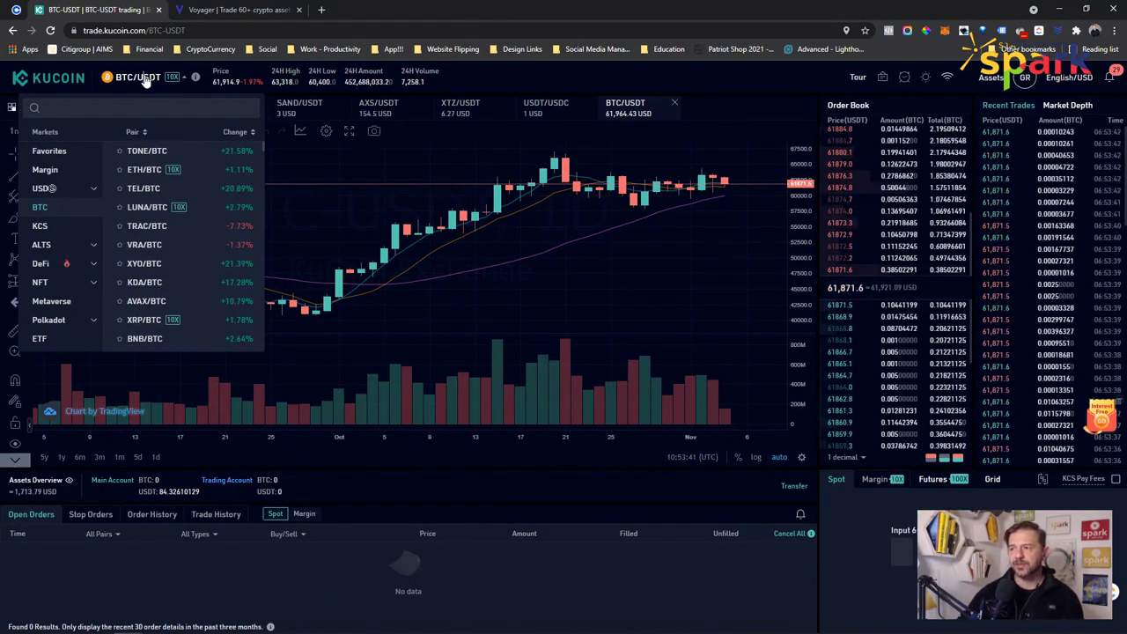
pyautogui.click(126, 113)
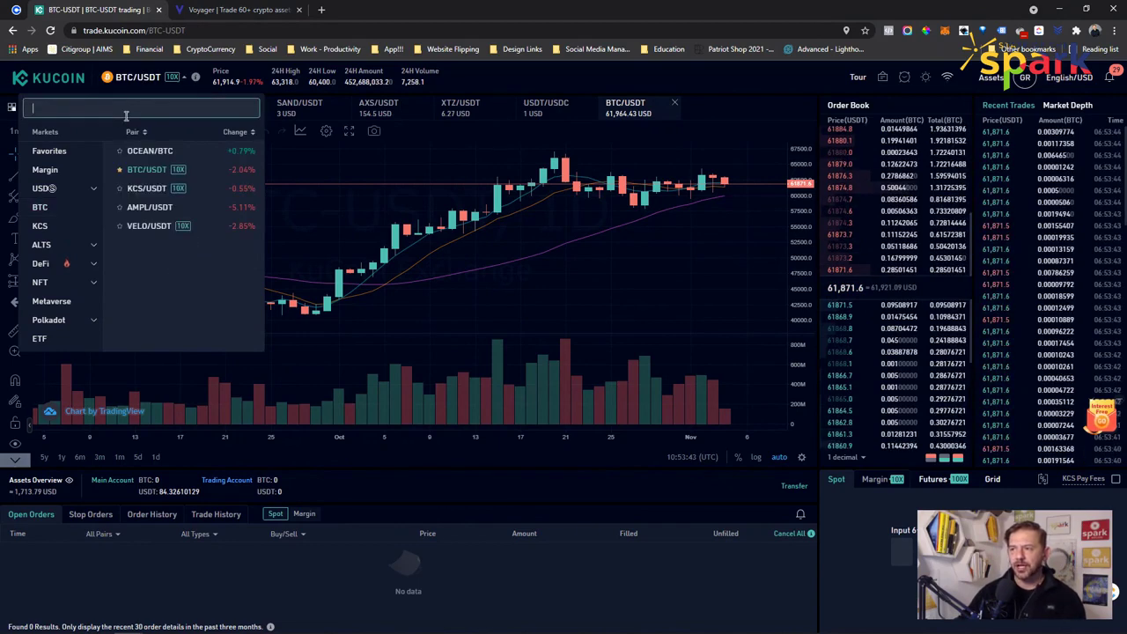
pyautogui.write('BTC')
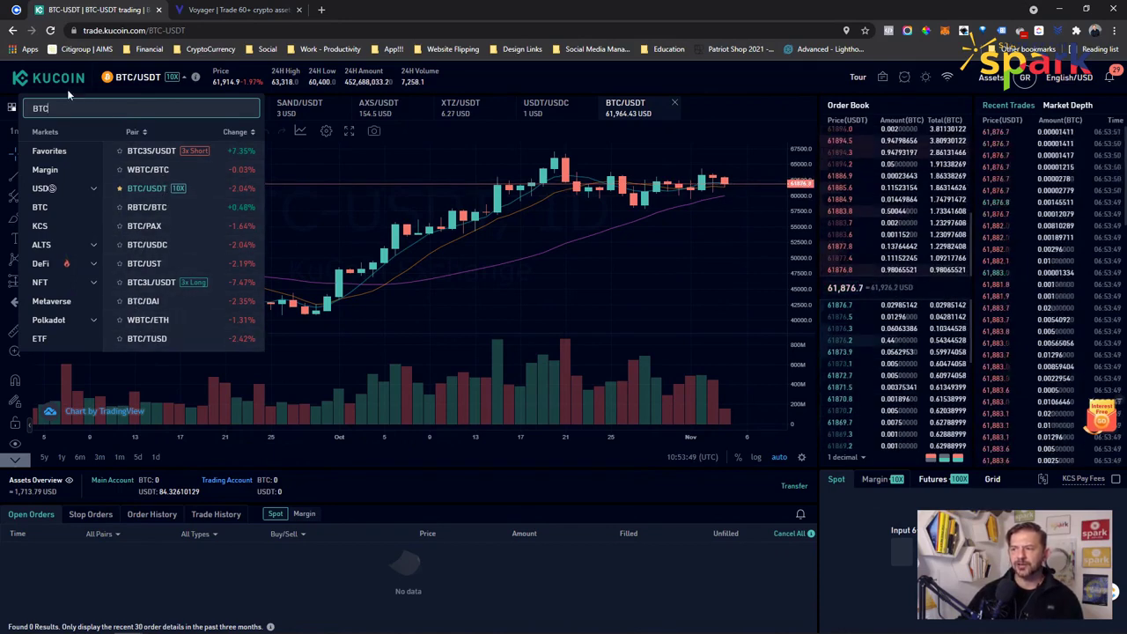
# Search the trading pairs for "ETH" and for "MANA", and open the MANA/USDT pair
pyautogui.doubleClick(34, 109)
pyautogui.write('ETH')
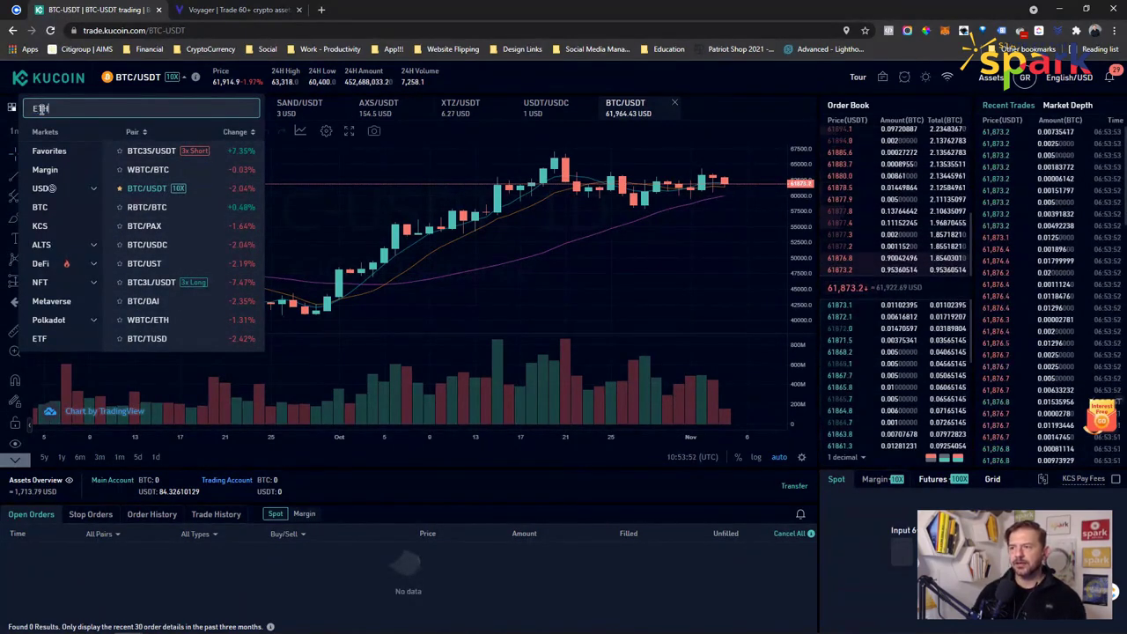
pyautogui.doubleClick(38, 109)
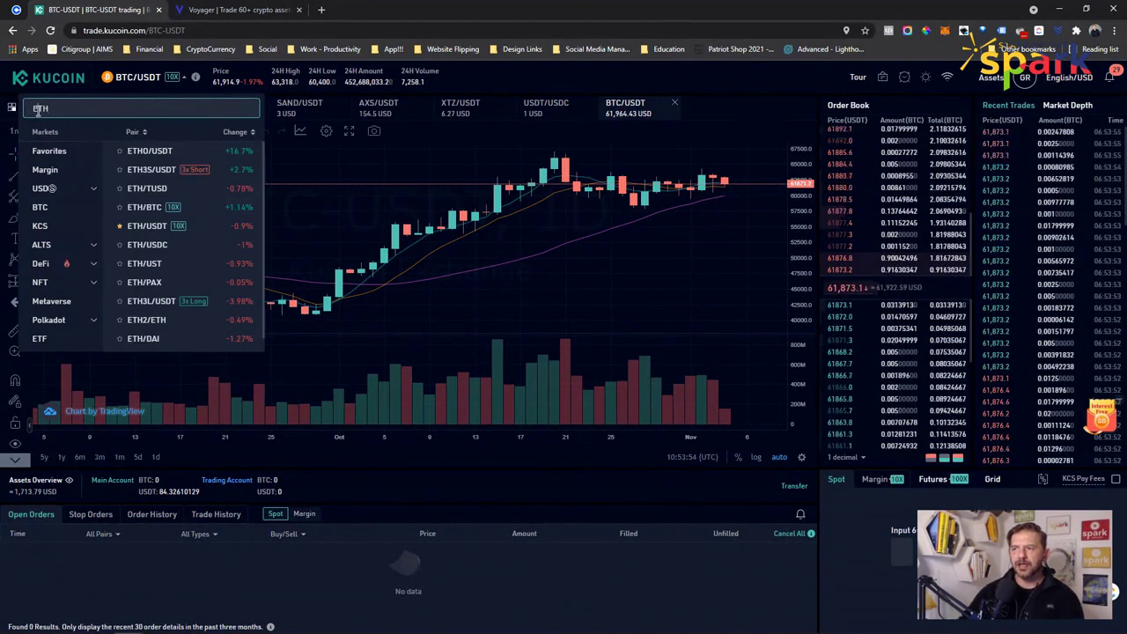
pyautogui.write('MAN')
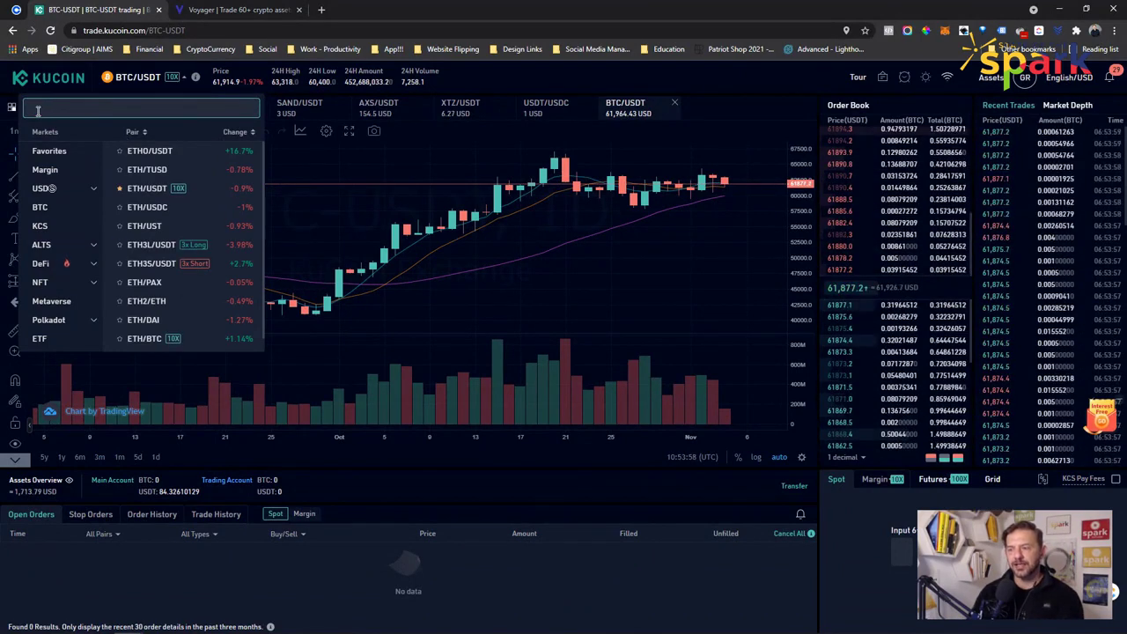
pyautogui.write('A')
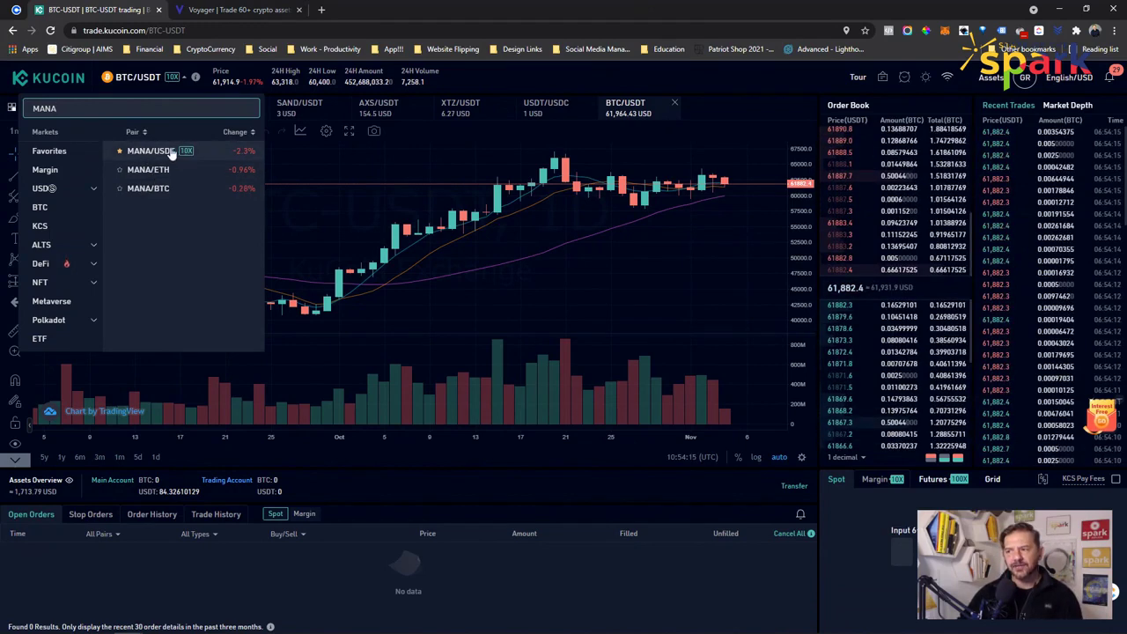
pyautogui.click(141, 155)
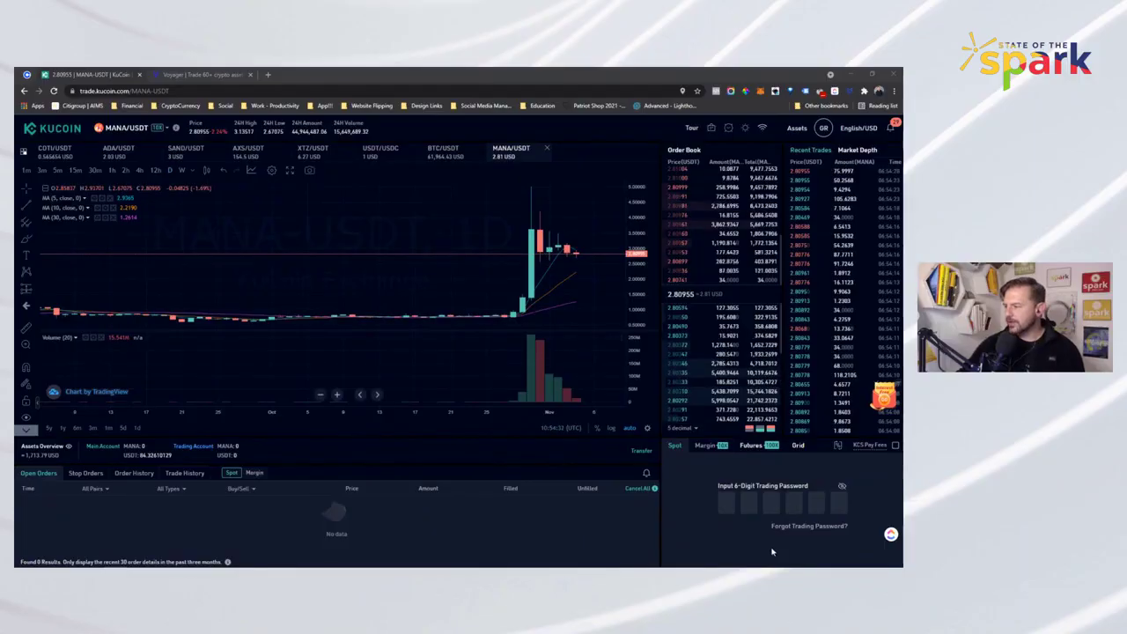
# Enter the 6-digit trading password to unlock the spot order form for MANA/USDT
pyautogui.click(727, 503)
pyautogui.write('***')
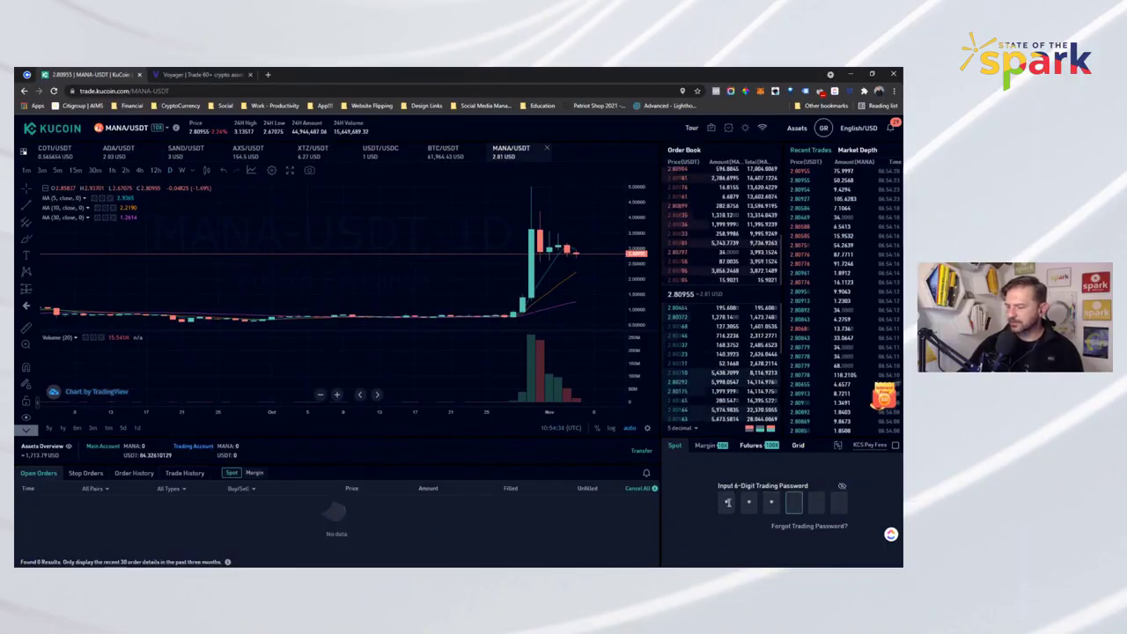
pyautogui.write('***')
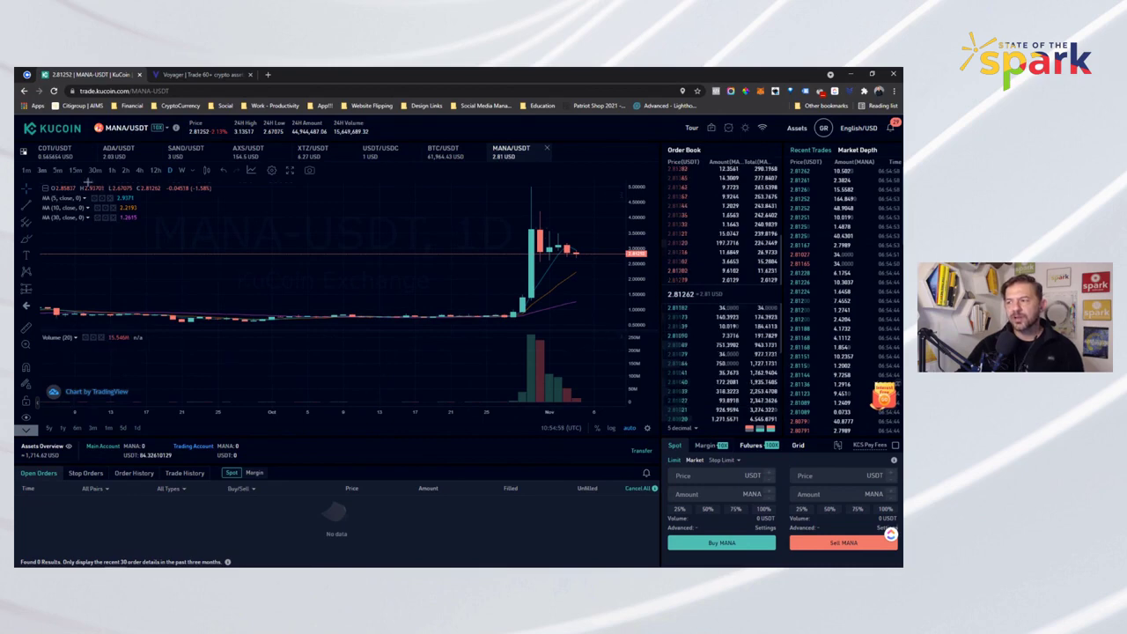
# Search the chart indicators for "rsi" and add Stochastic RSI to the MANA/USDT chart
pyautogui.click(251, 172)
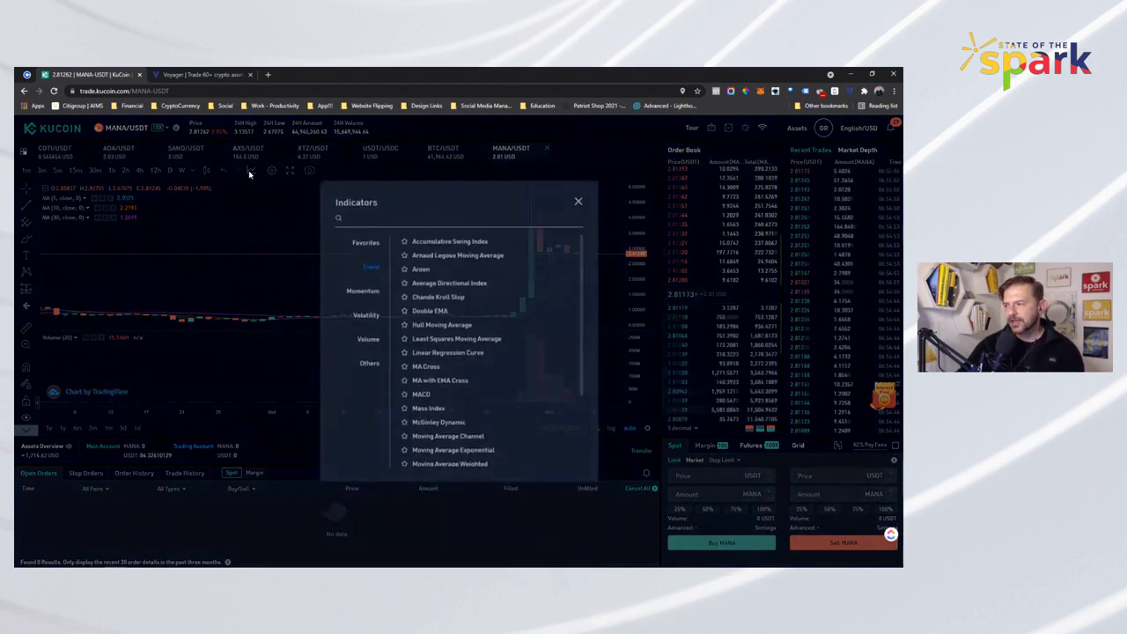
pyautogui.click(359, 222)
pyautogui.write('rsi')
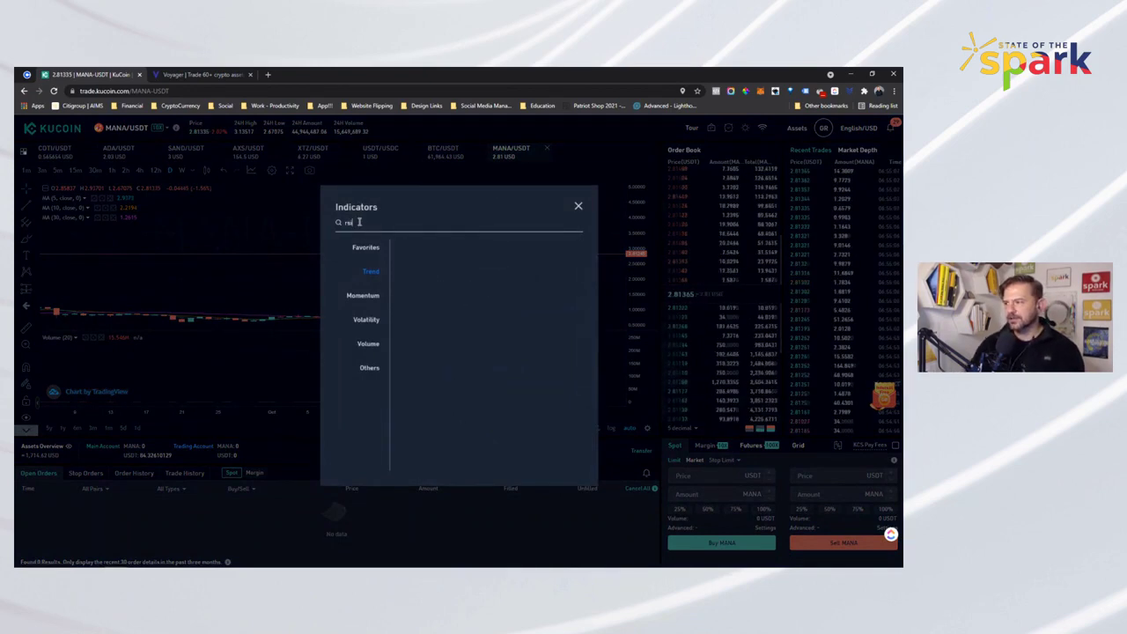
pyautogui.click(432, 274)
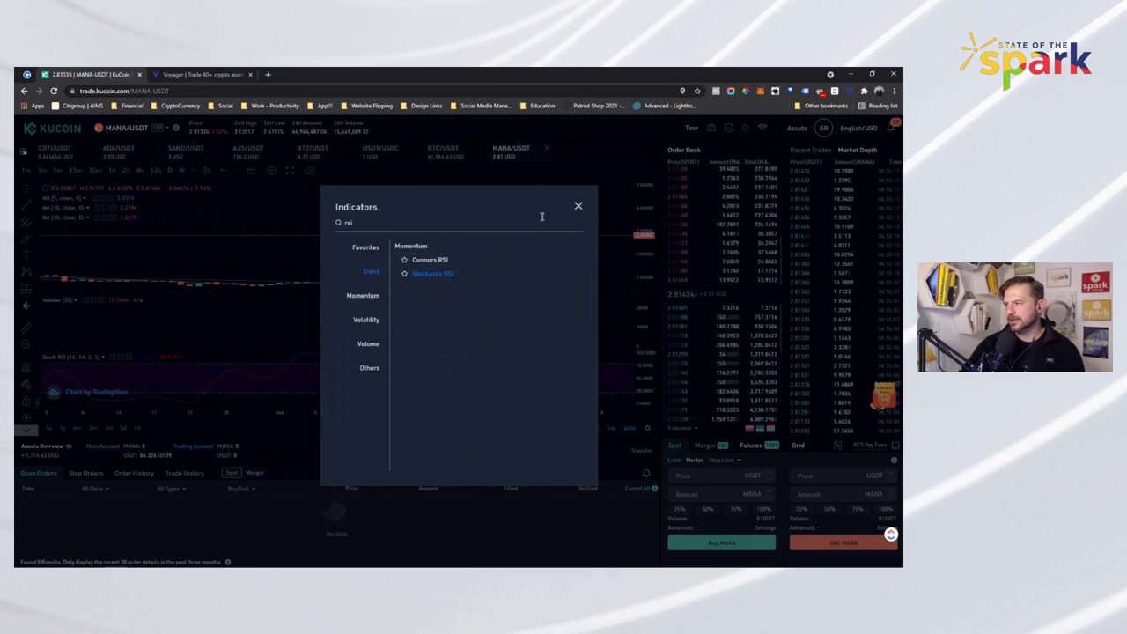
pyautogui.click(577, 206)
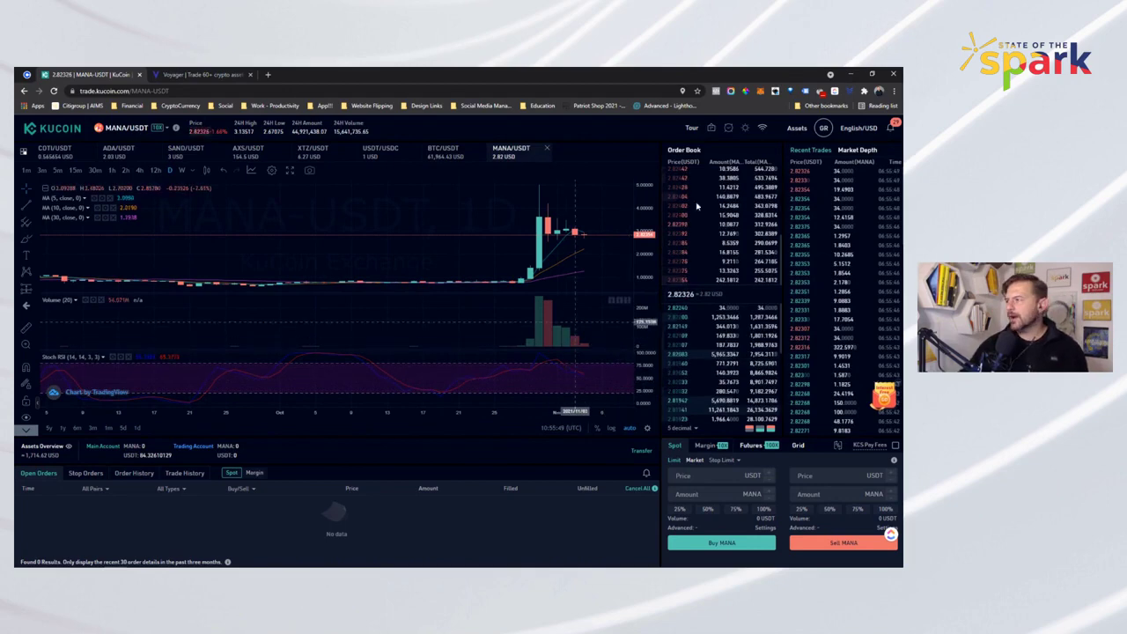
# Open KuCoin's Assets overview, glance at Coinbase's Trade page, and review the coins held in the KuCoin Main Account
pyautogui.click(794, 129)
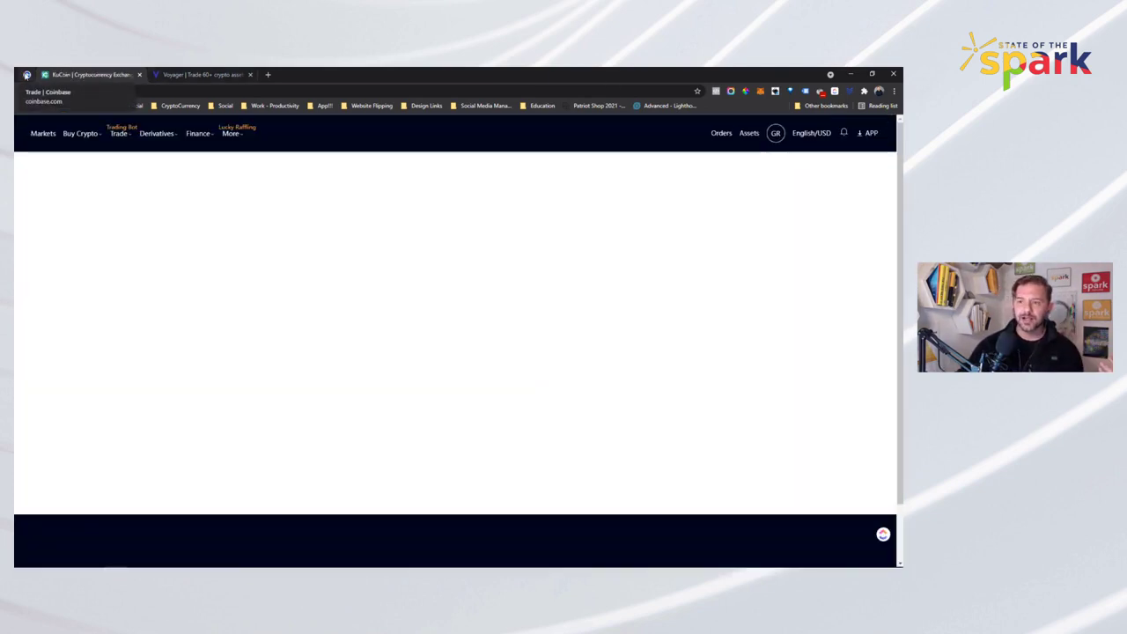
pyautogui.click(27, 75)
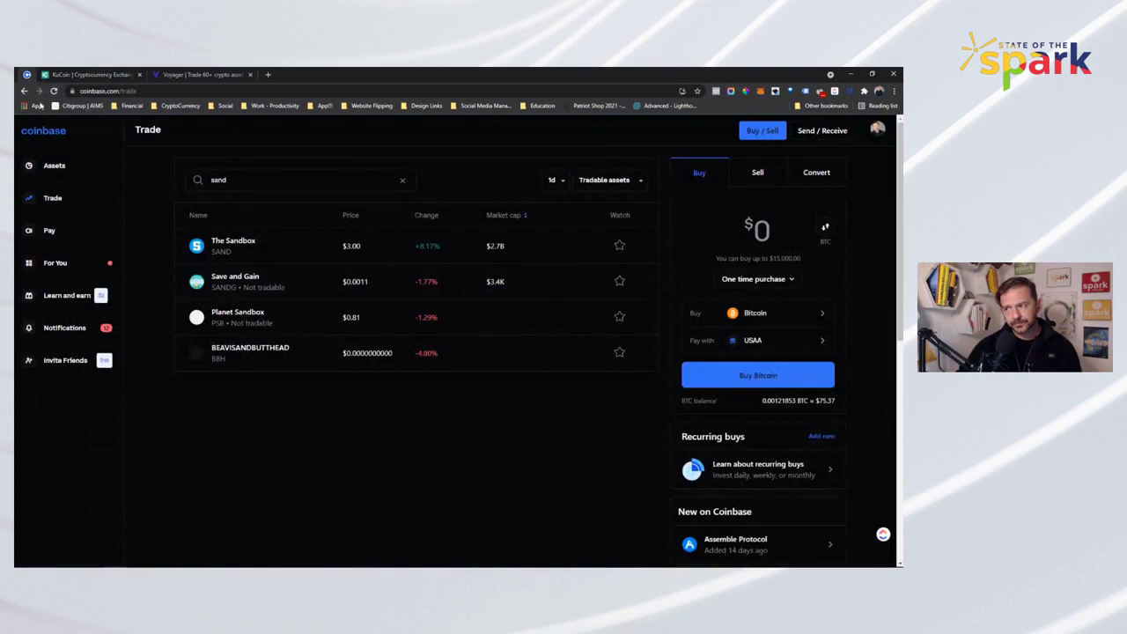
pyautogui.click(102, 75)
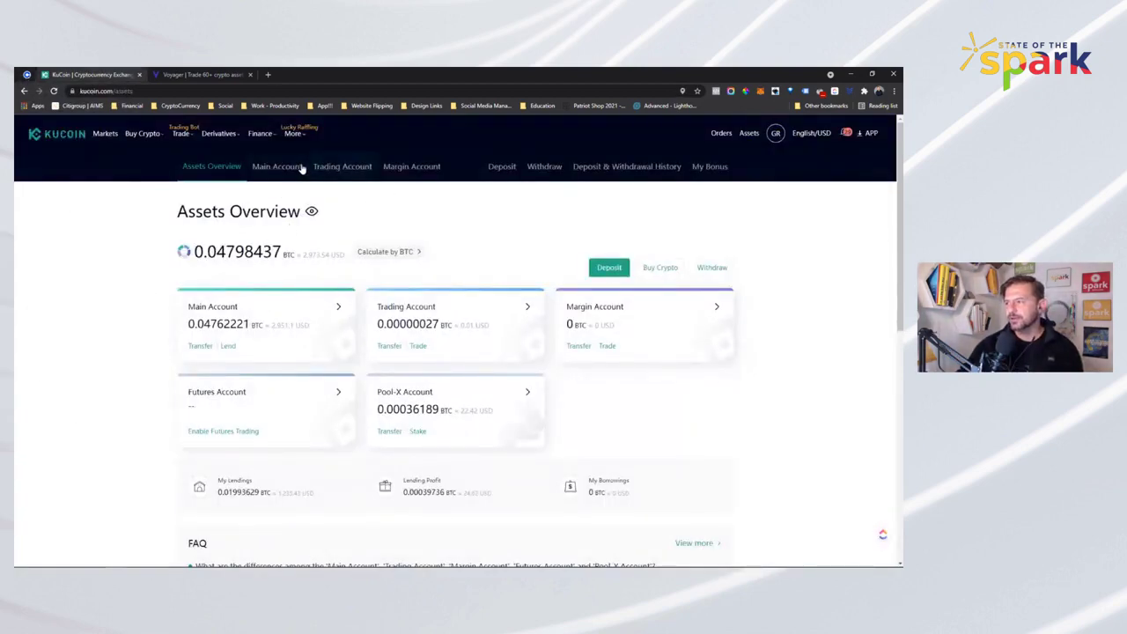
pyautogui.click(259, 167)
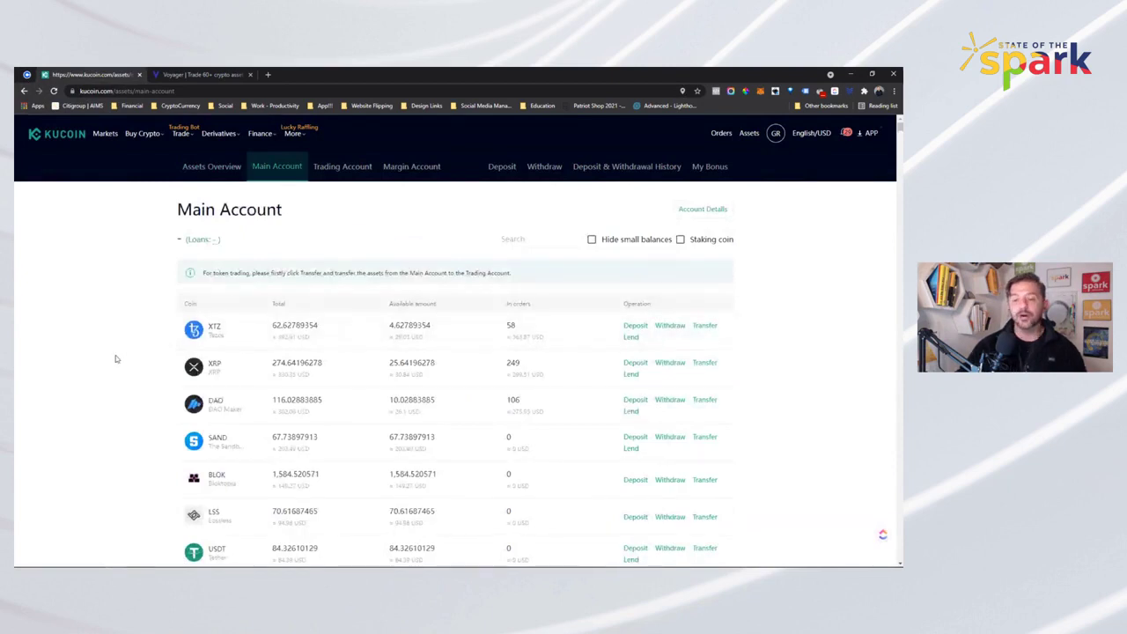
pyautogui.scroll(-2, 110, 325)
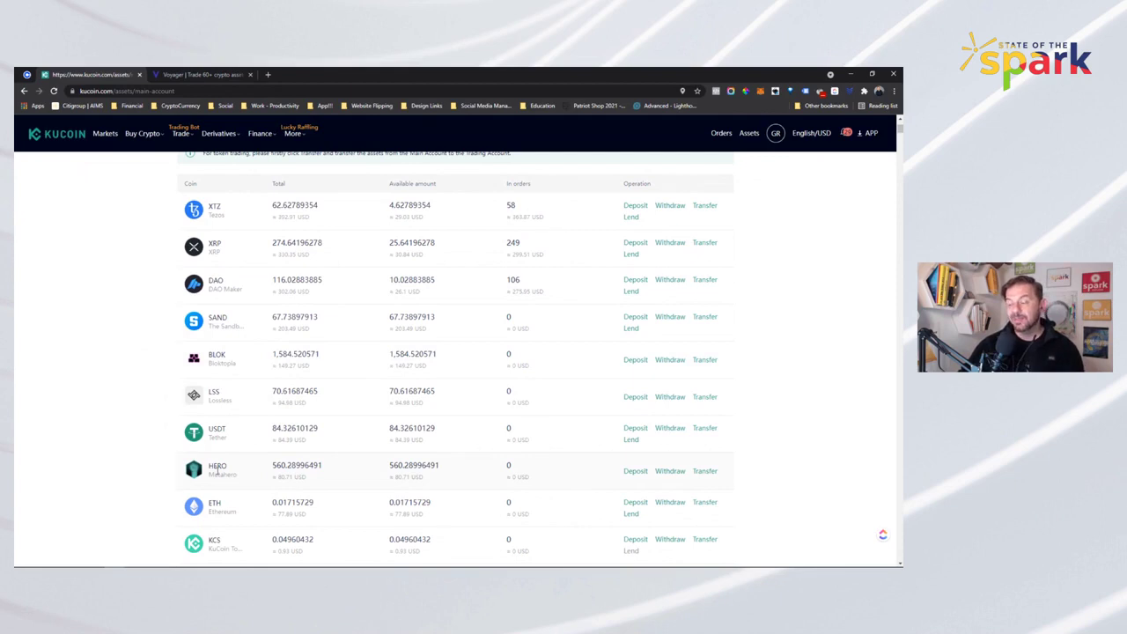
pyautogui.scroll(-2, 71, 370)
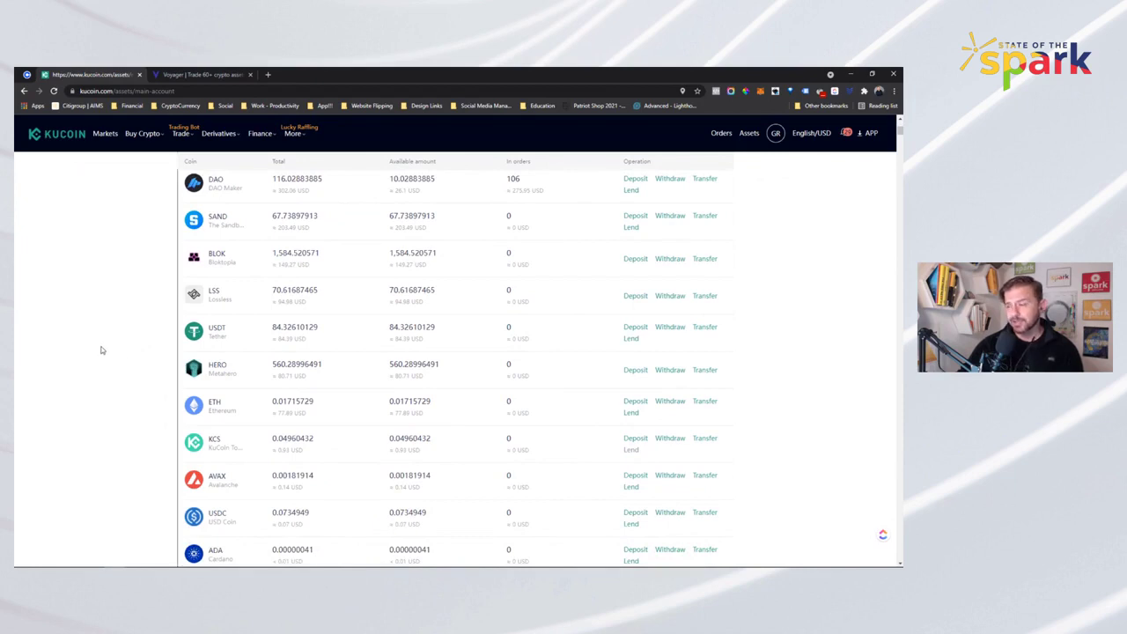
pyautogui.scroll(-2, 105, 373)
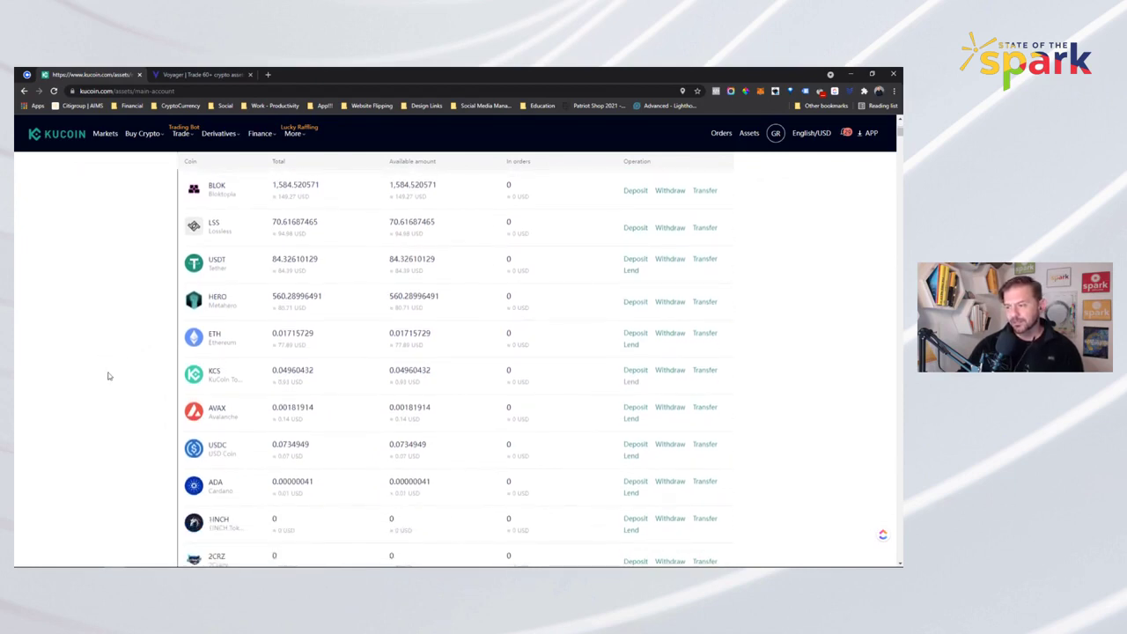
pyautogui.scroll(6, 110, 352)
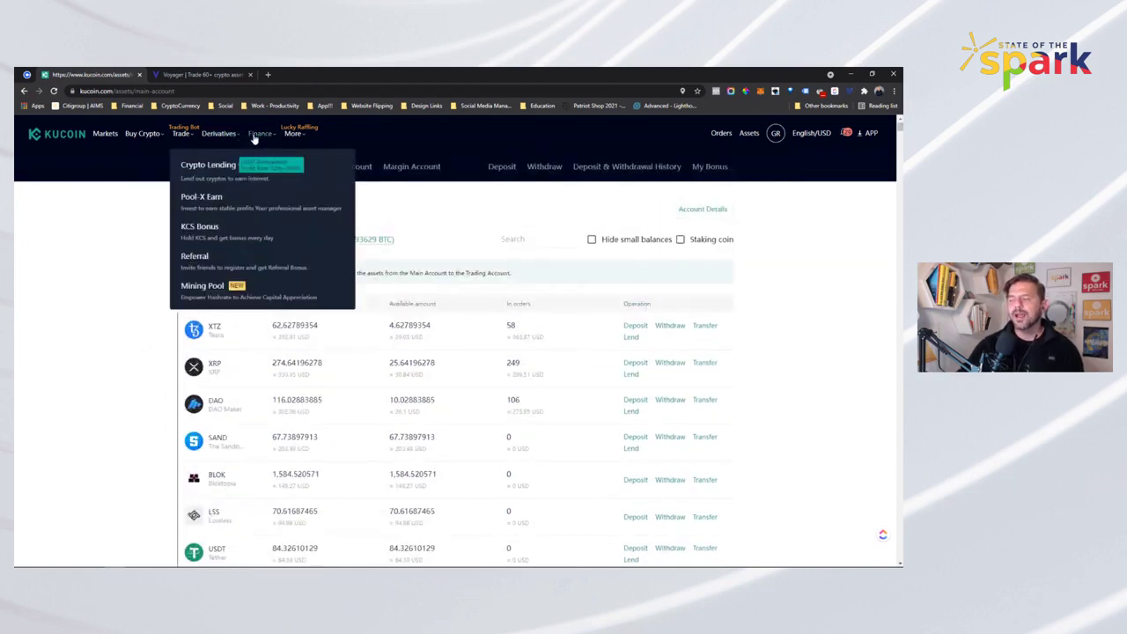
# Open KuCoin's Crypto Lending page and choose USDT as the coin to lend
pyautogui.moveTo(218, 133)
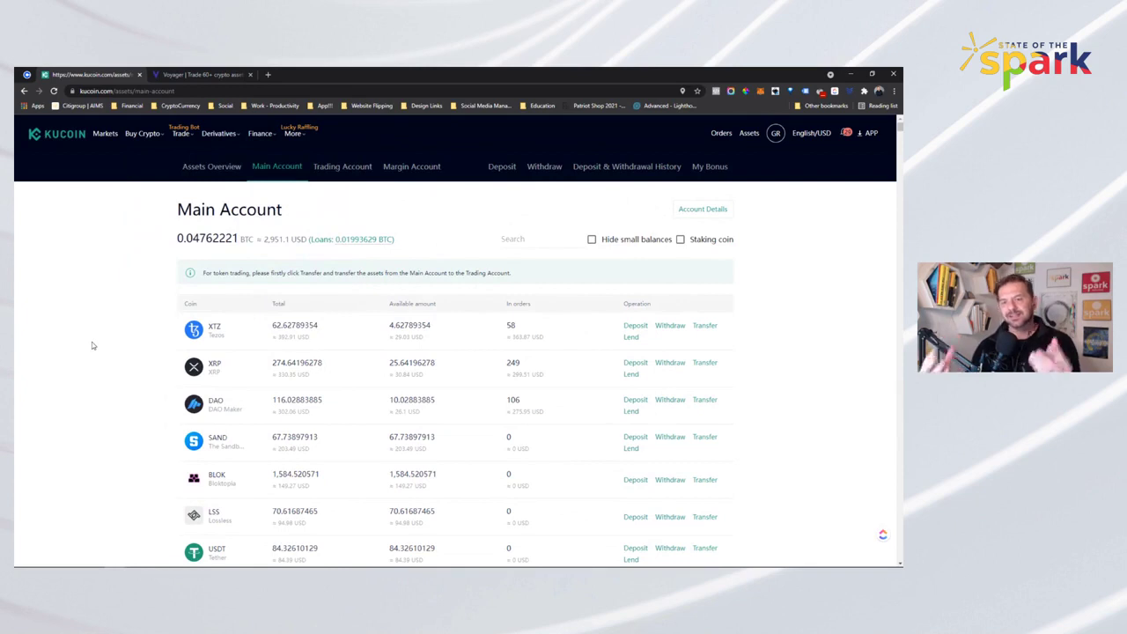
pyautogui.moveTo(260, 133)
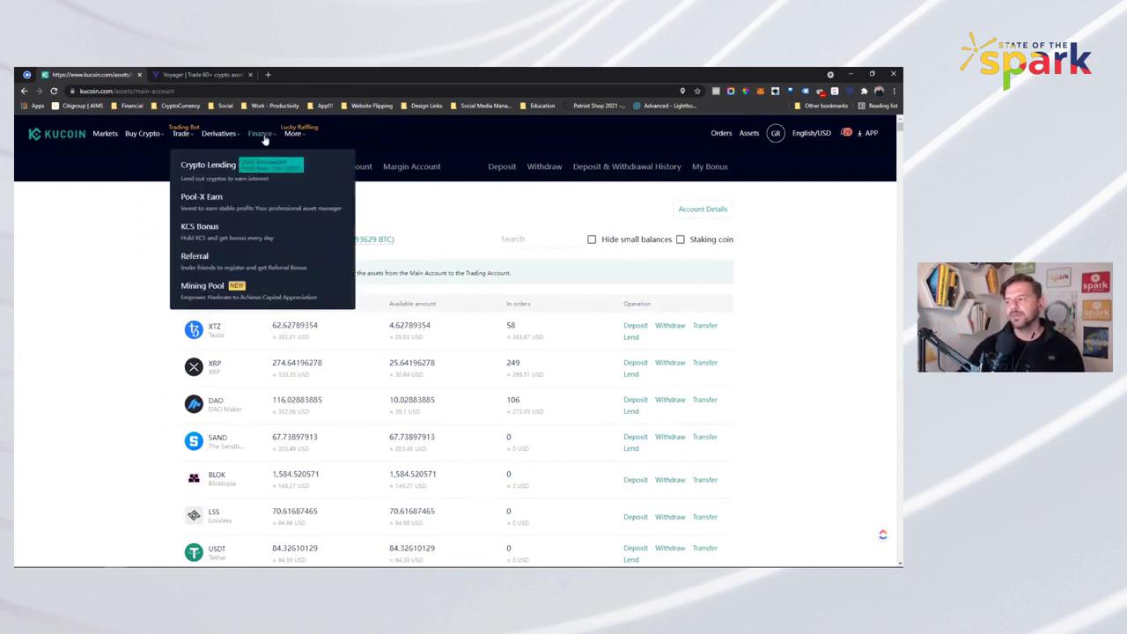
pyautogui.click(208, 170)
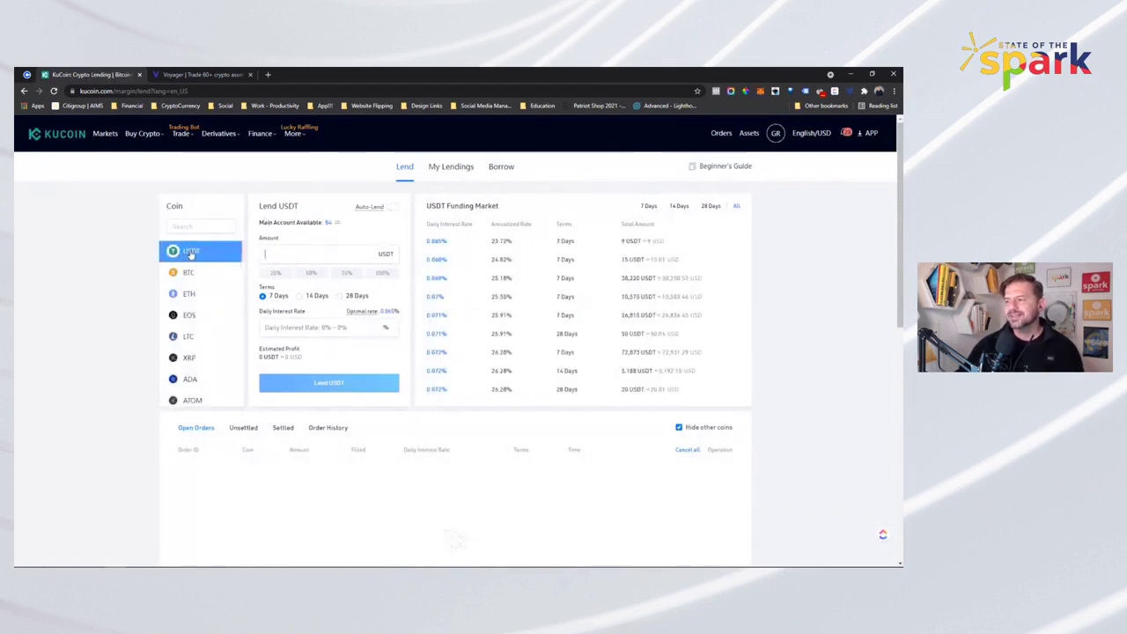
pyautogui.click(191, 253)
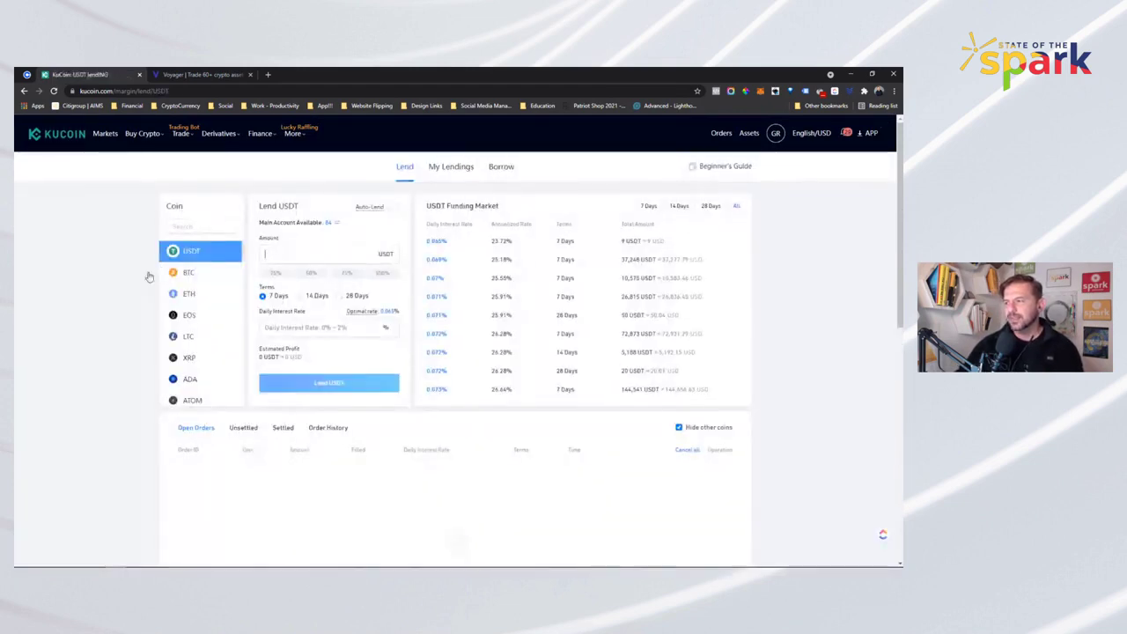
# Show the unsettled USDT lending orders and examine the accrued interest and maturity date
pyautogui.click(250, 431)
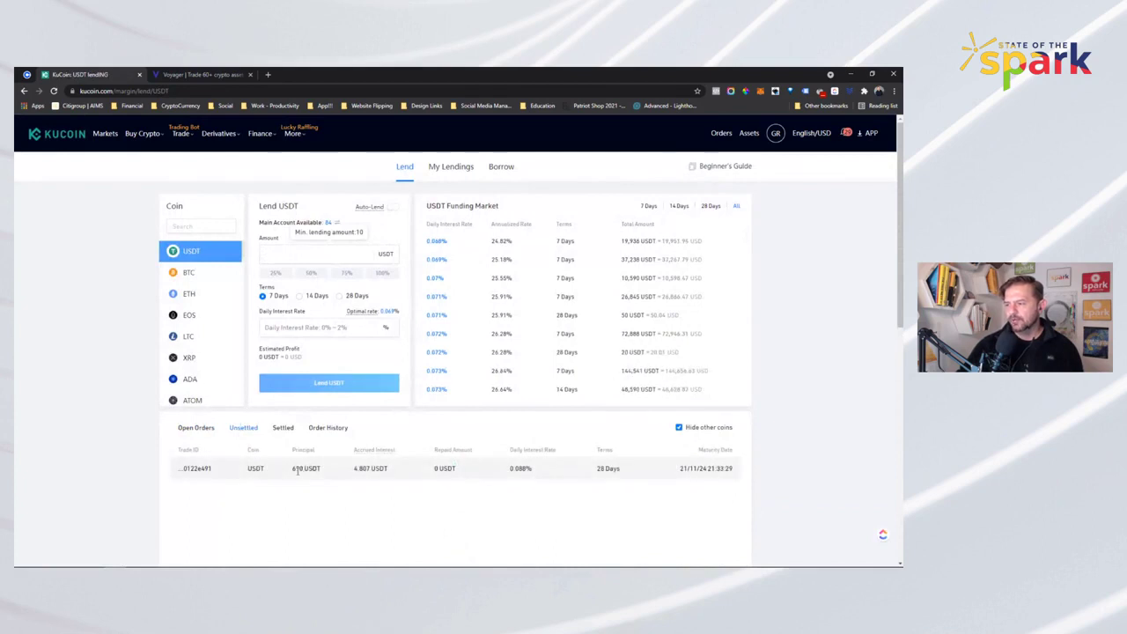
pyautogui.moveTo(290, 473); pyautogui.dragTo(387, 473)
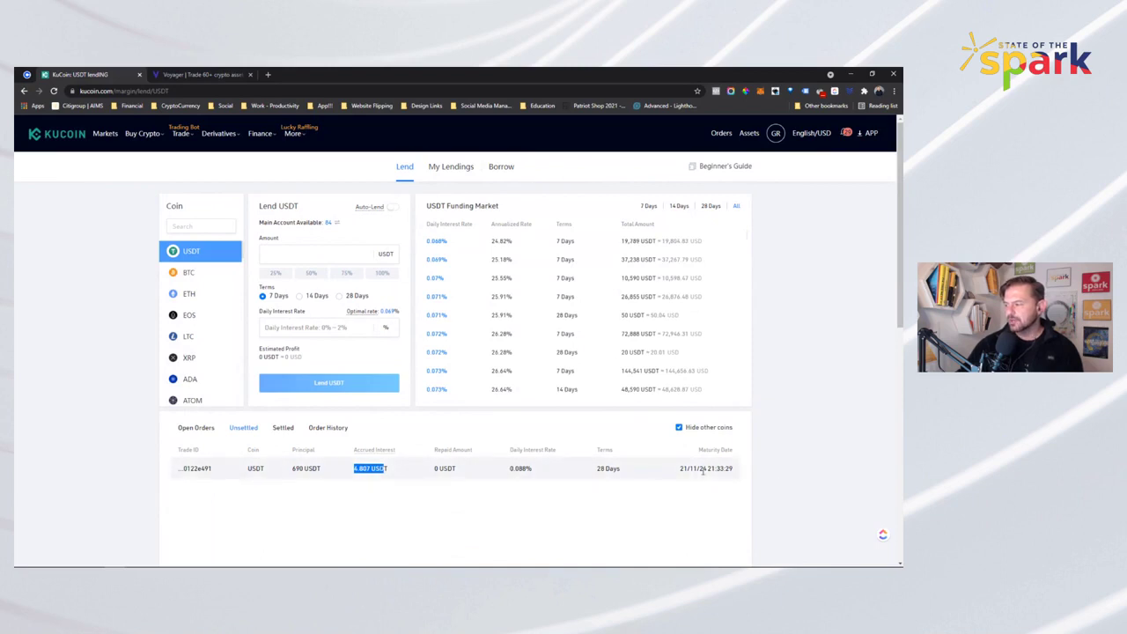
pyautogui.moveTo(716, 470); pyautogui.dragTo(702, 470)
pyautogui.click(375, 473)
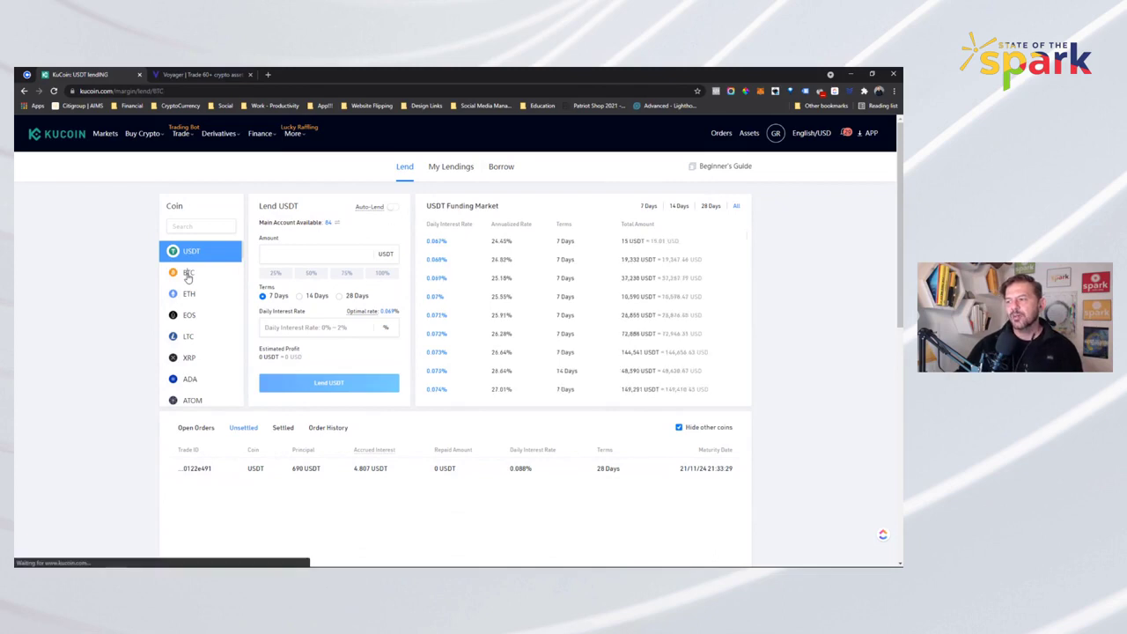
# Switch the lending coin to BTC and on to ETH, and view ETH's unsettled lending orders
pyautogui.click(187, 274)
pyautogui.click(188, 293)
pyautogui.click(244, 429)
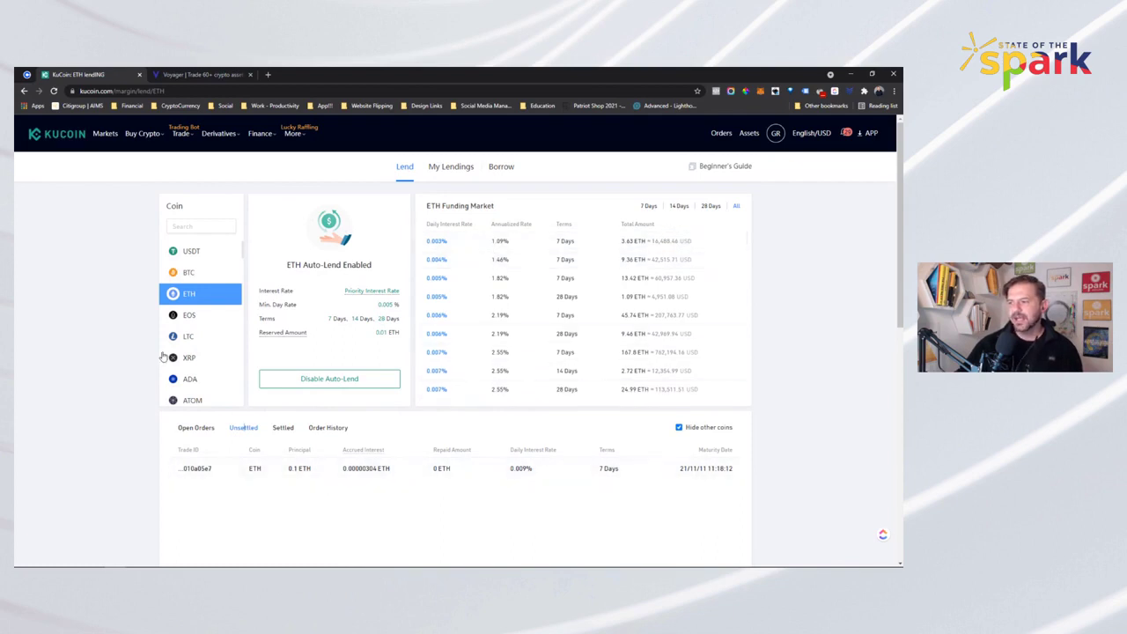
# Search the lending coins for "dao" and open the DAO lending page
pyautogui.click(184, 224)
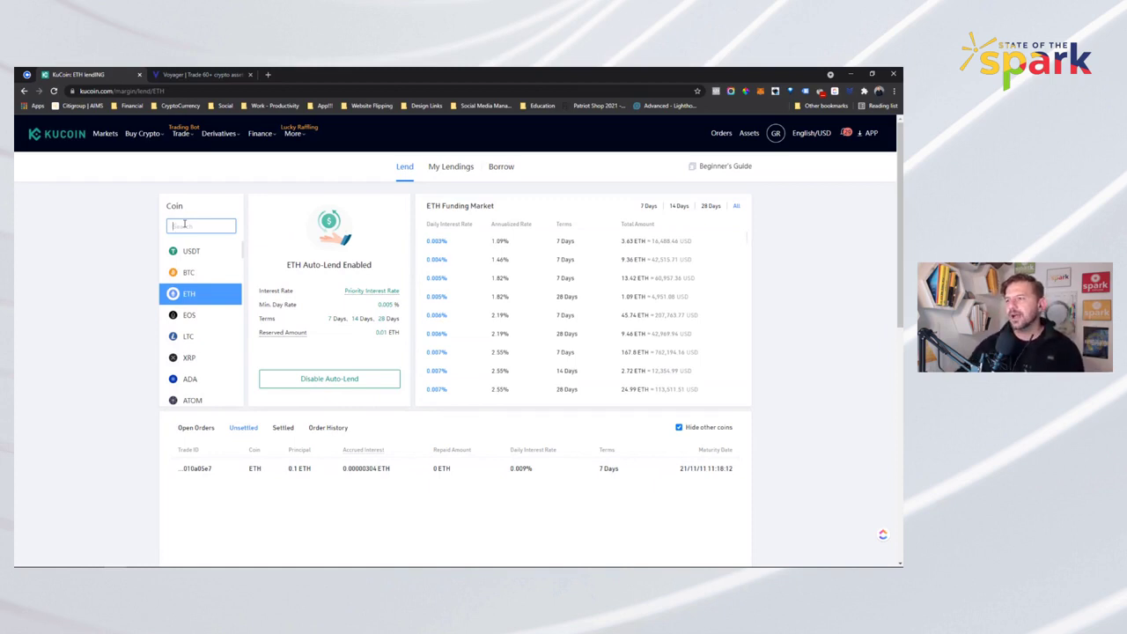
pyautogui.moveTo(192, 137)
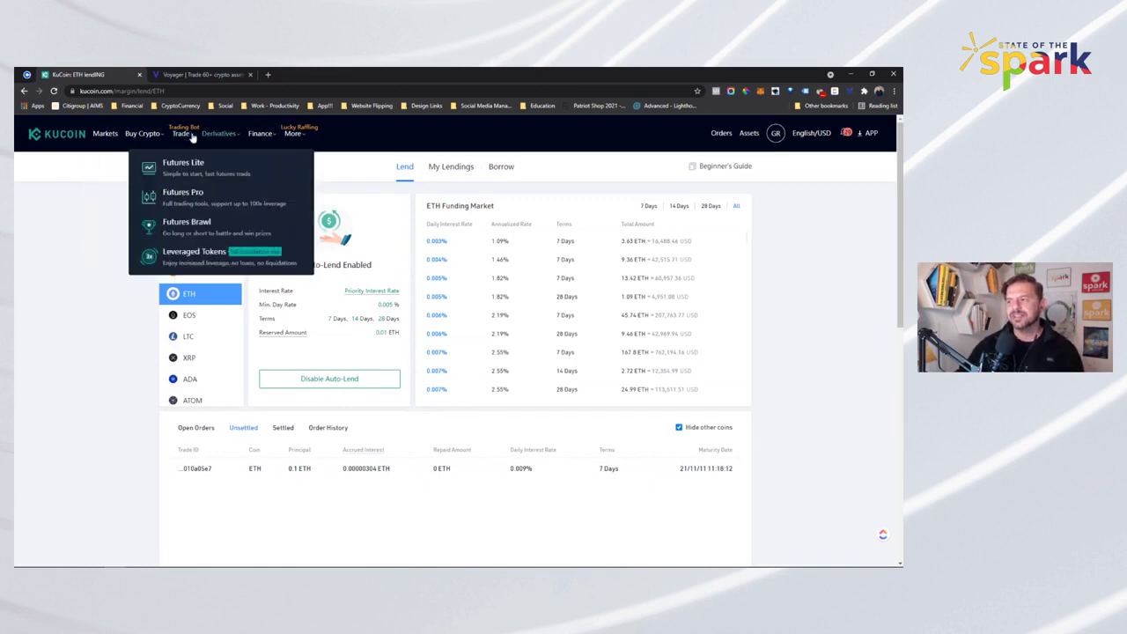
pyautogui.moveTo(275, 136)
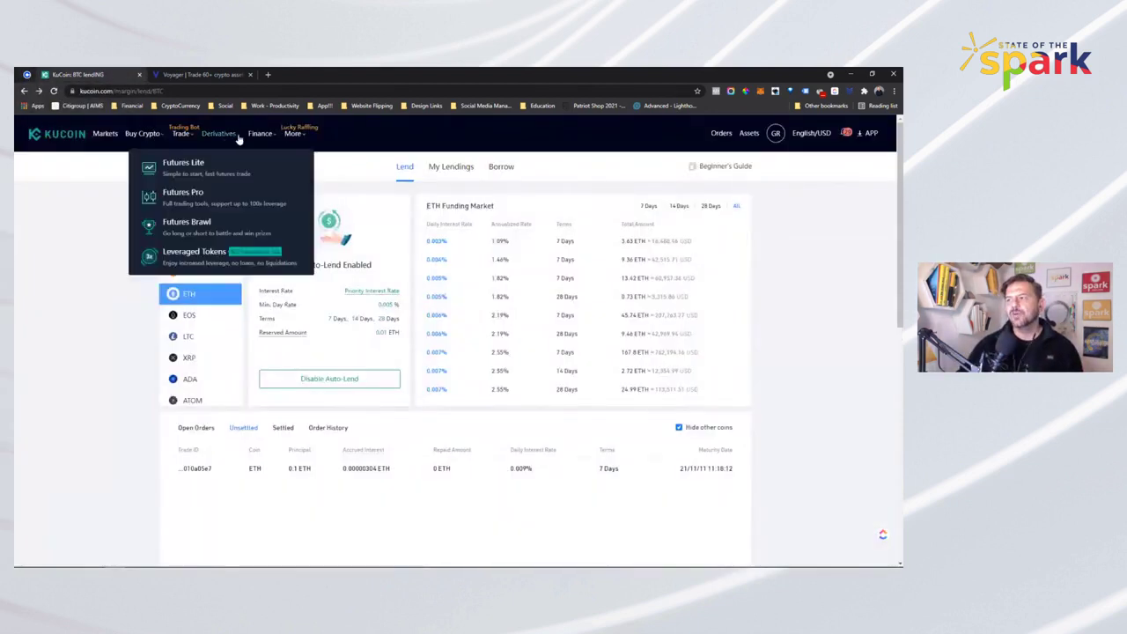
pyautogui.moveTo(260, 133)
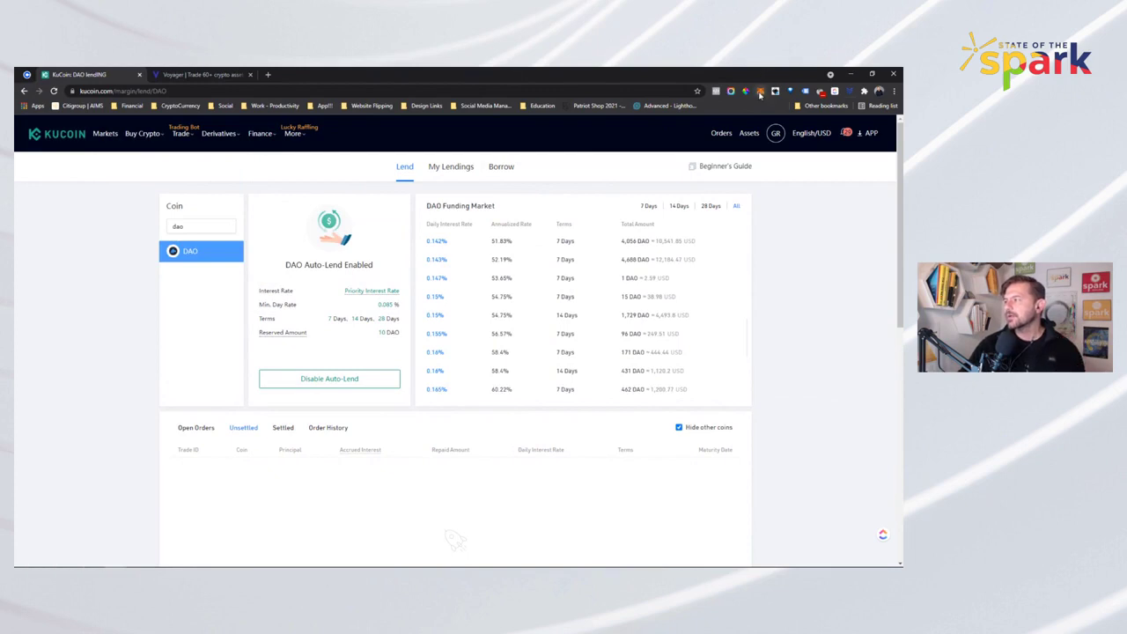
# Open the MetaMask wallet extension, check the account's USD balance, and switch its network to Avalanche Network
pyautogui.click(760, 92)
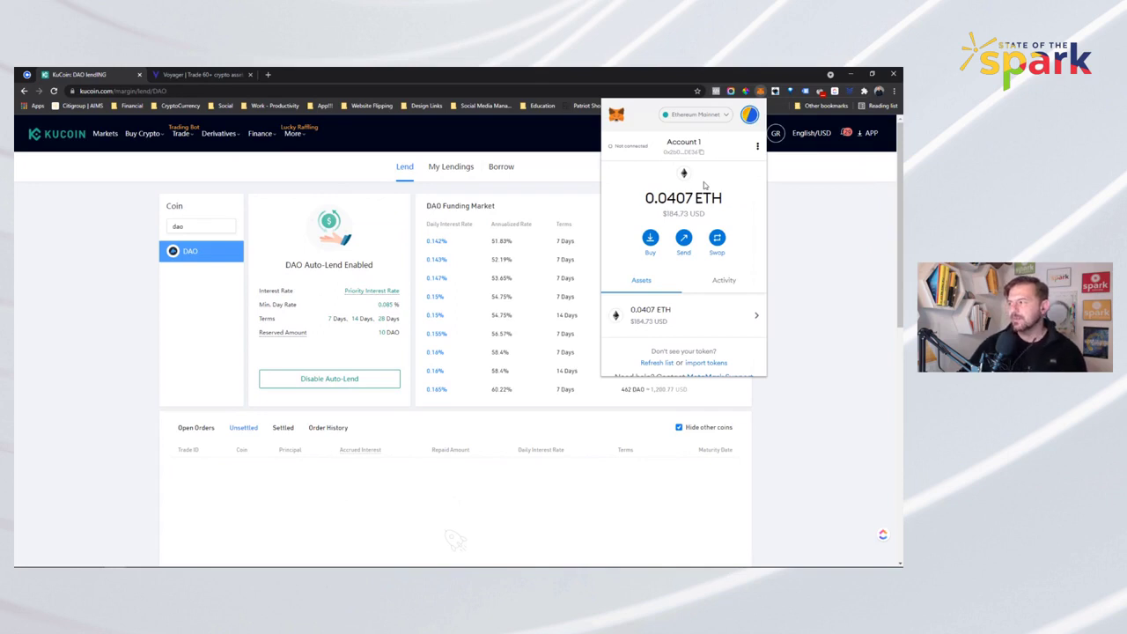
pyautogui.moveTo(665, 213); pyautogui.dragTo(707, 216)
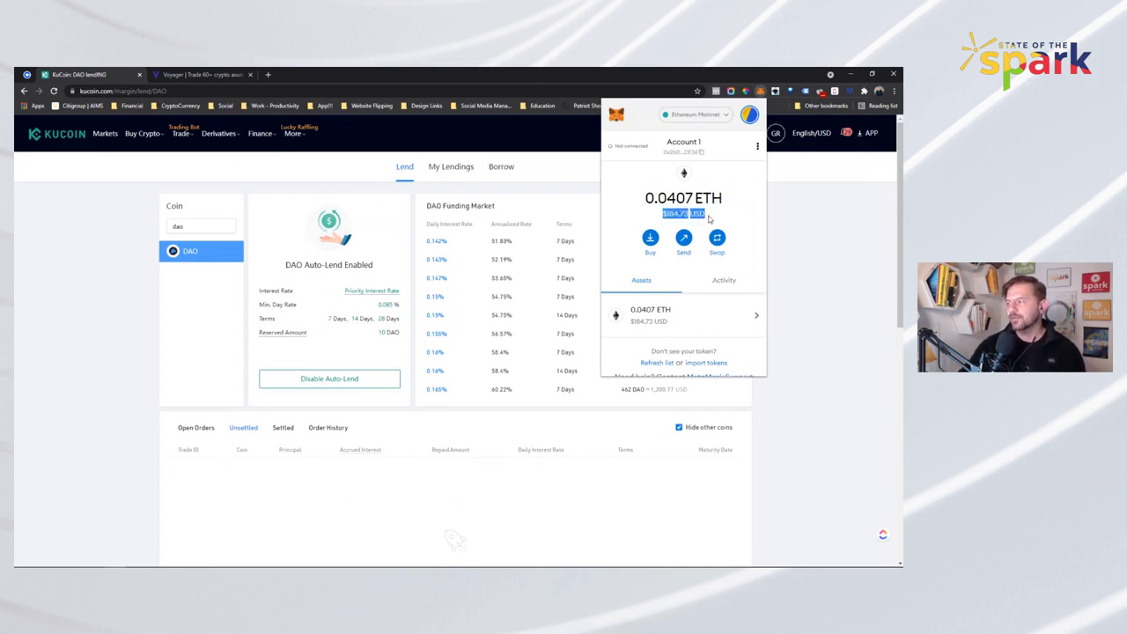
pyautogui.click(708, 121)
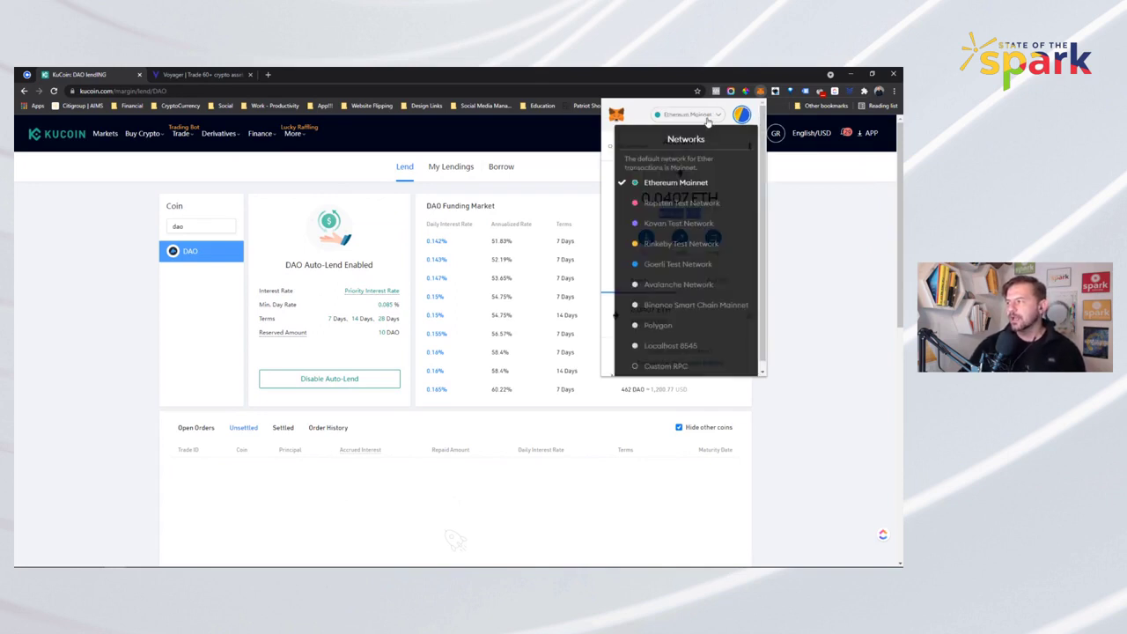
pyautogui.click(676, 282)
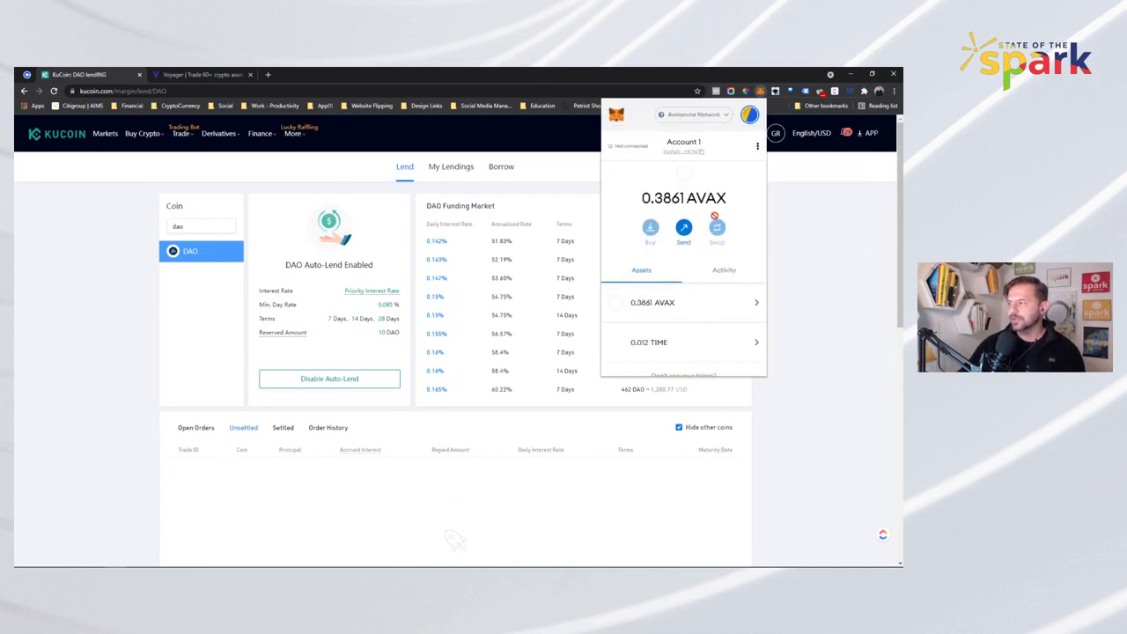
# Examine the wallet's AVAX balance and switch the MetaMask network to Polygon
pyautogui.moveTo(729, 198); pyautogui.dragTo(634, 203)
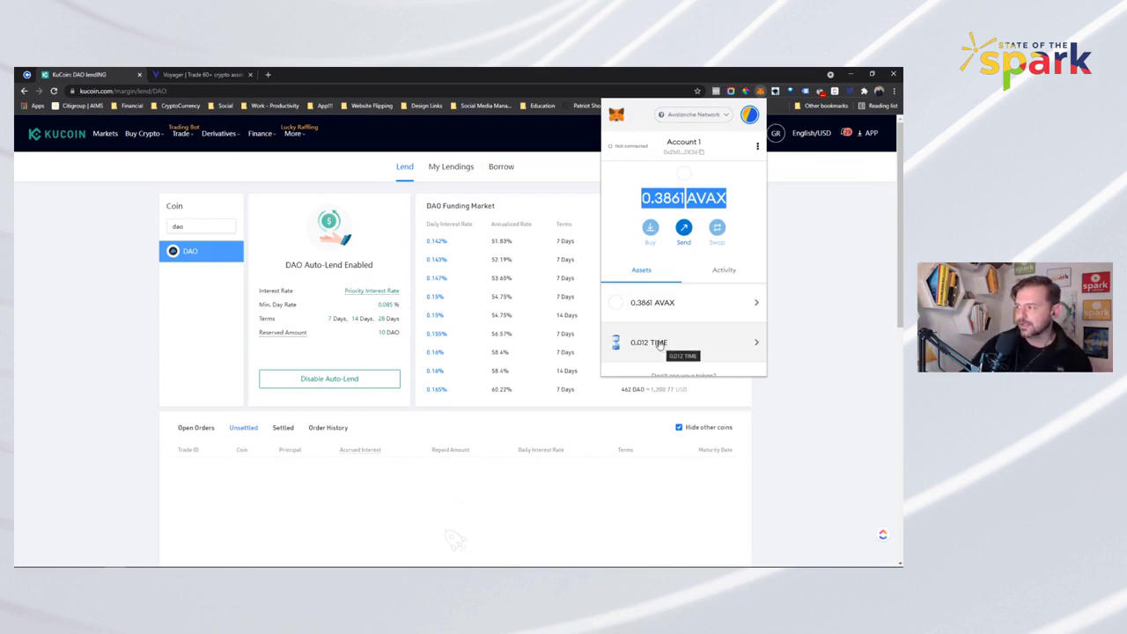
pyautogui.click(696, 116)
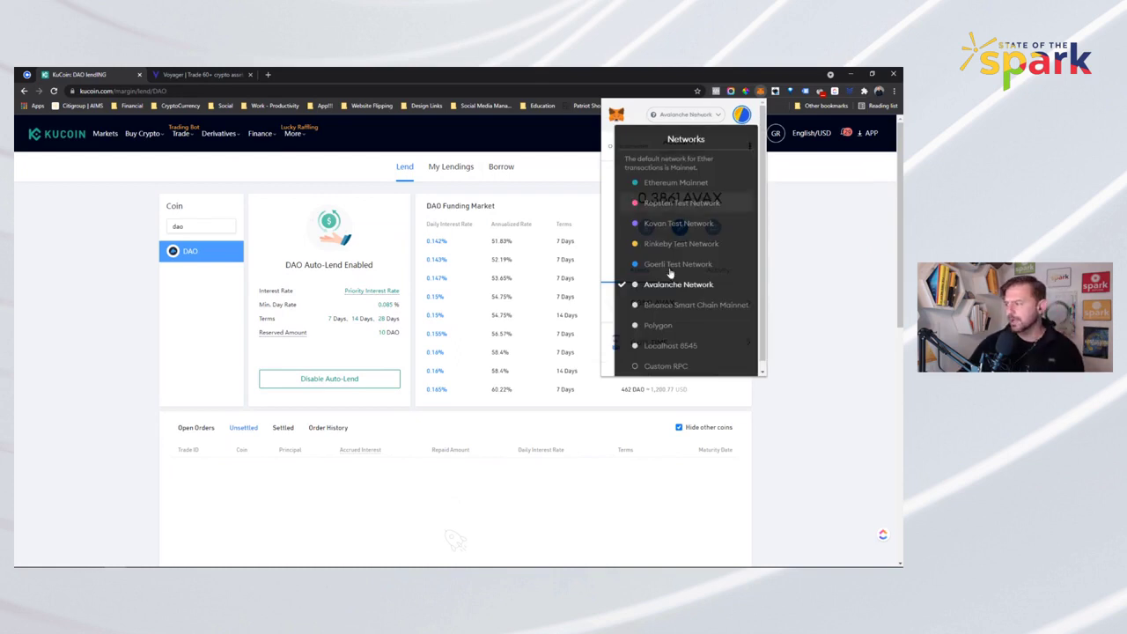
pyautogui.click(658, 325)
# Open the PancakeSwap exchange in a new browser tab and choose ALPACA as the token to swap BNB to
pyautogui.click(270, 75)
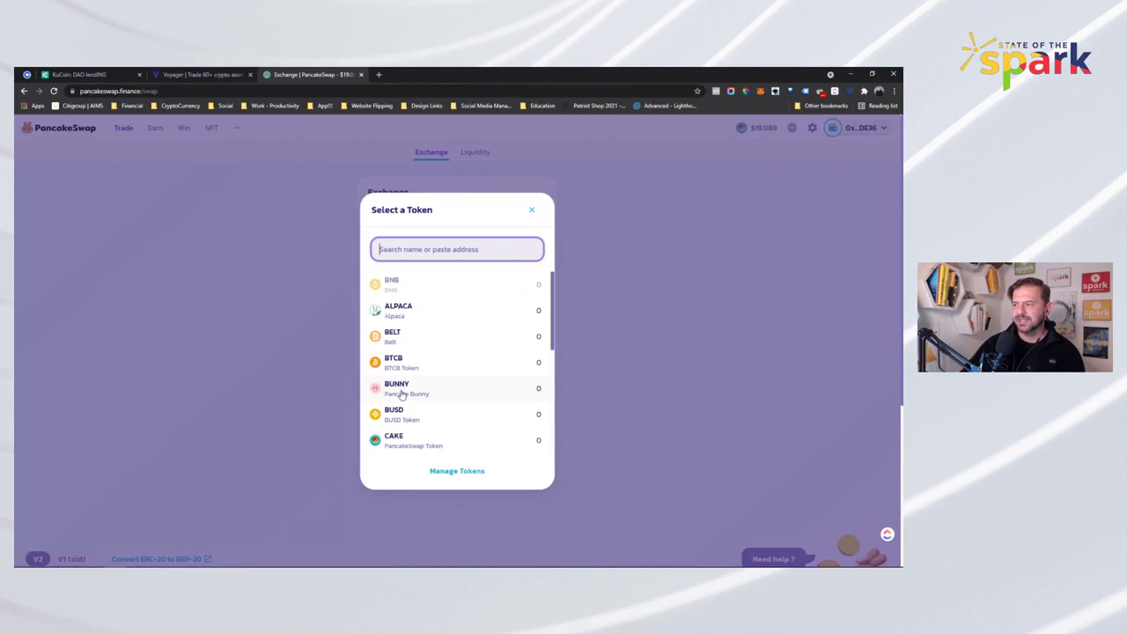
pyautogui.click(409, 313)
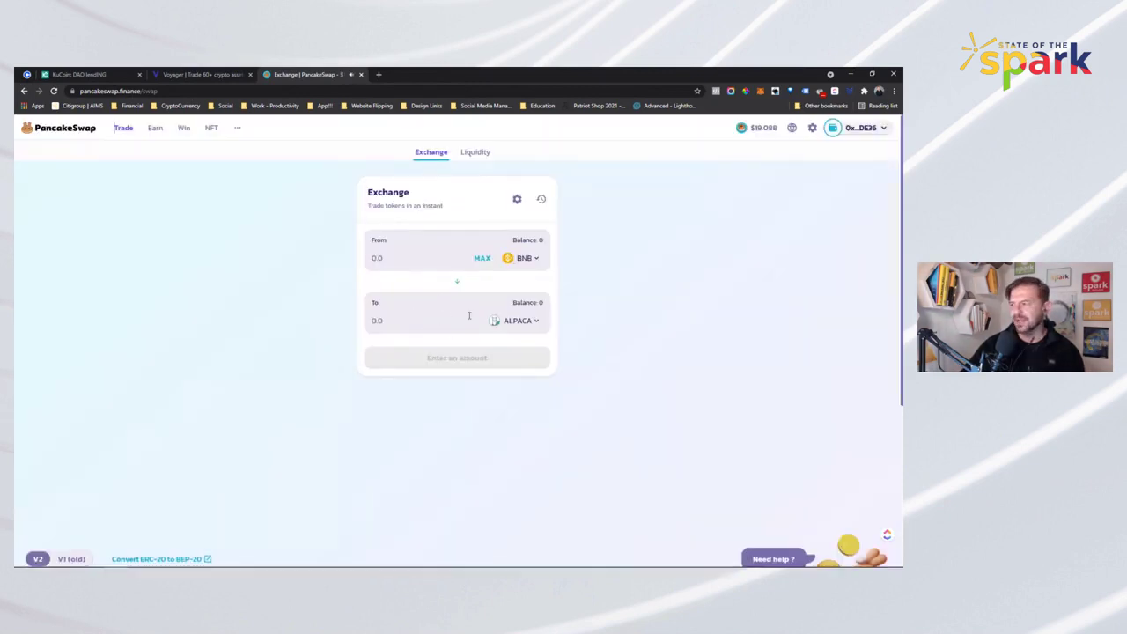
# Search the web for "sushiswap", open the SushiSwap site and enter its app
pyautogui.click(141, 91)
pyautogui.write('sushiswap')
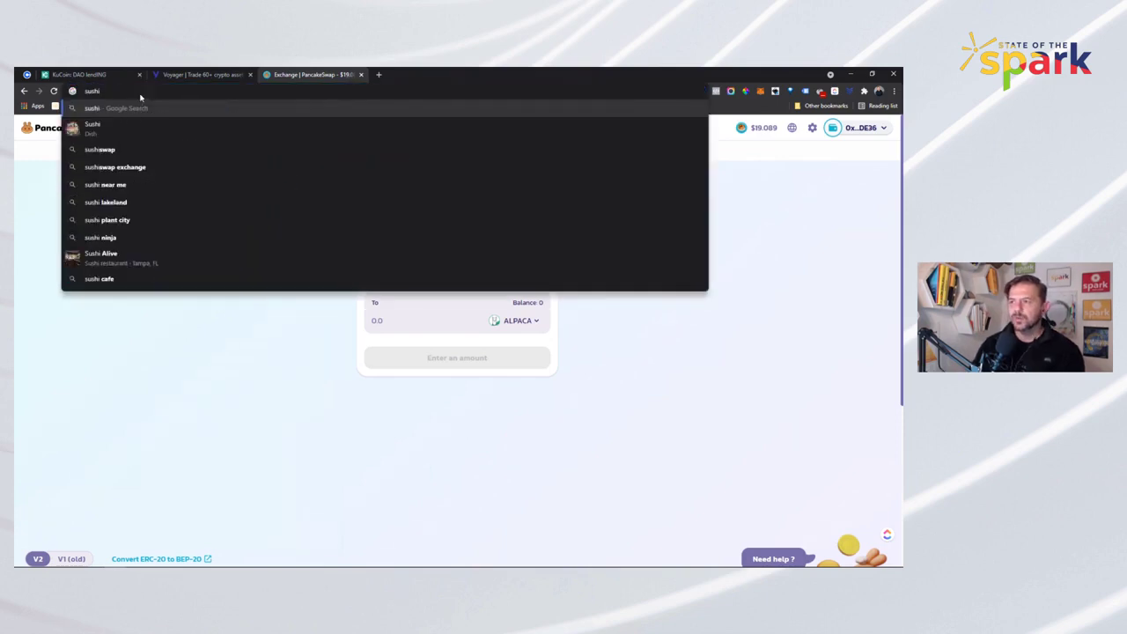
pyautogui.press('Return')
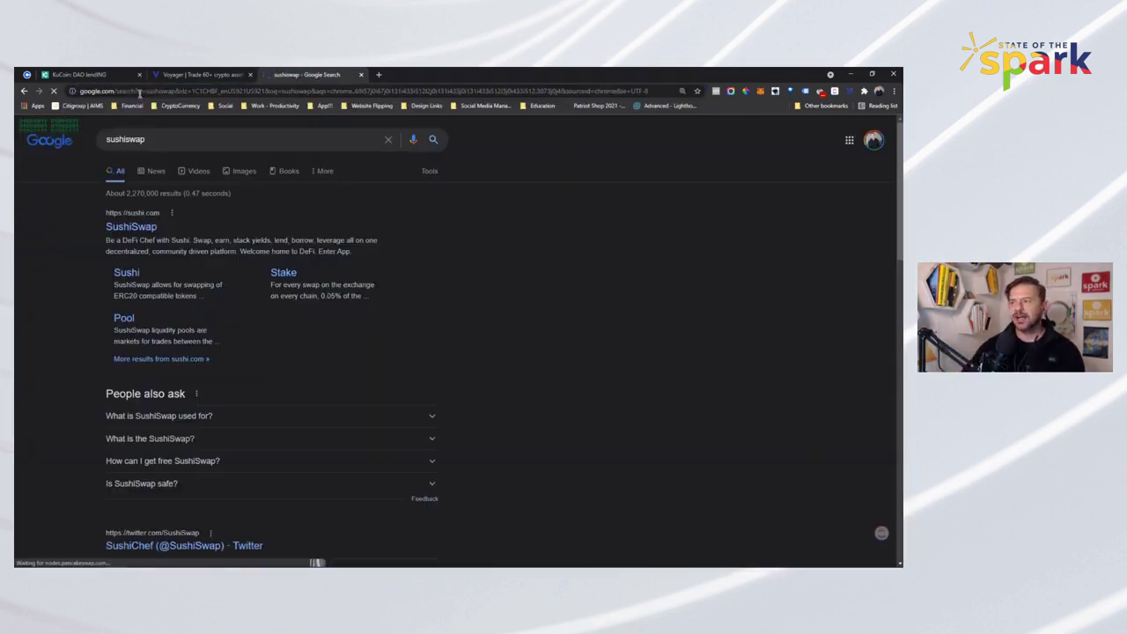
pyautogui.click(108, 228)
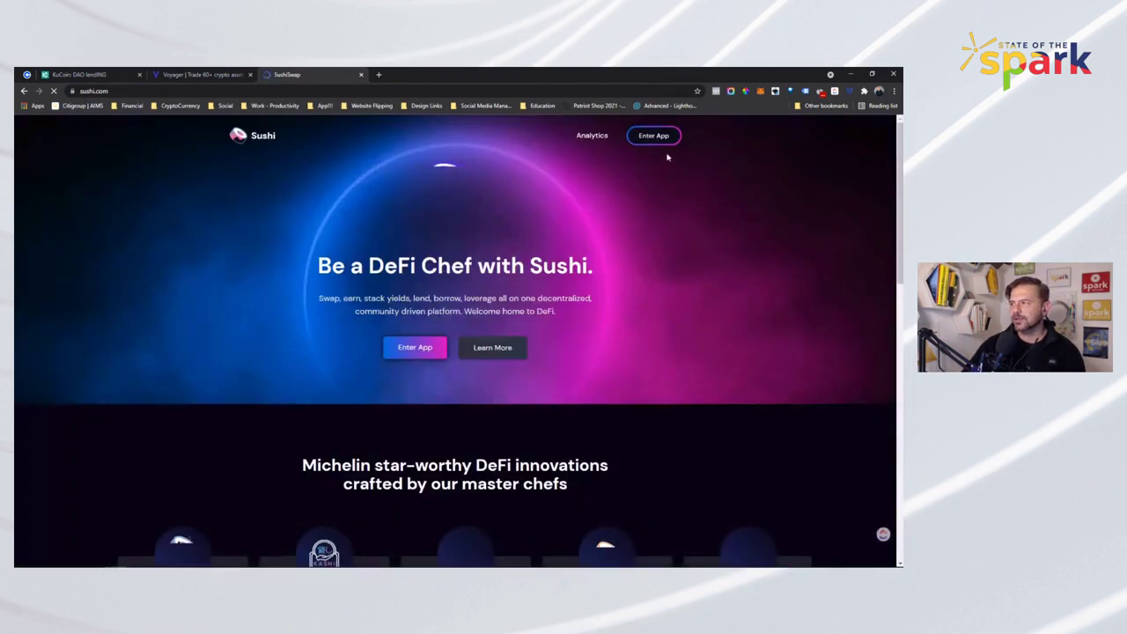
pyautogui.click(653, 136)
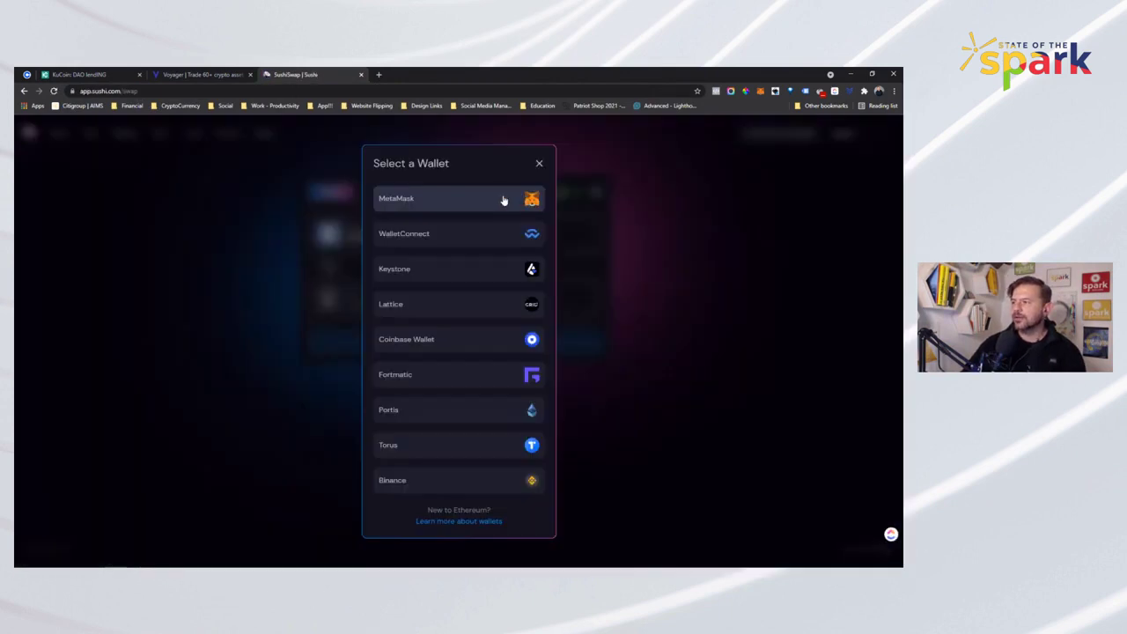
# Connect MetaMask's Account 1 to SushiSwap and check the wallet extension
pyautogui.click(503, 196)
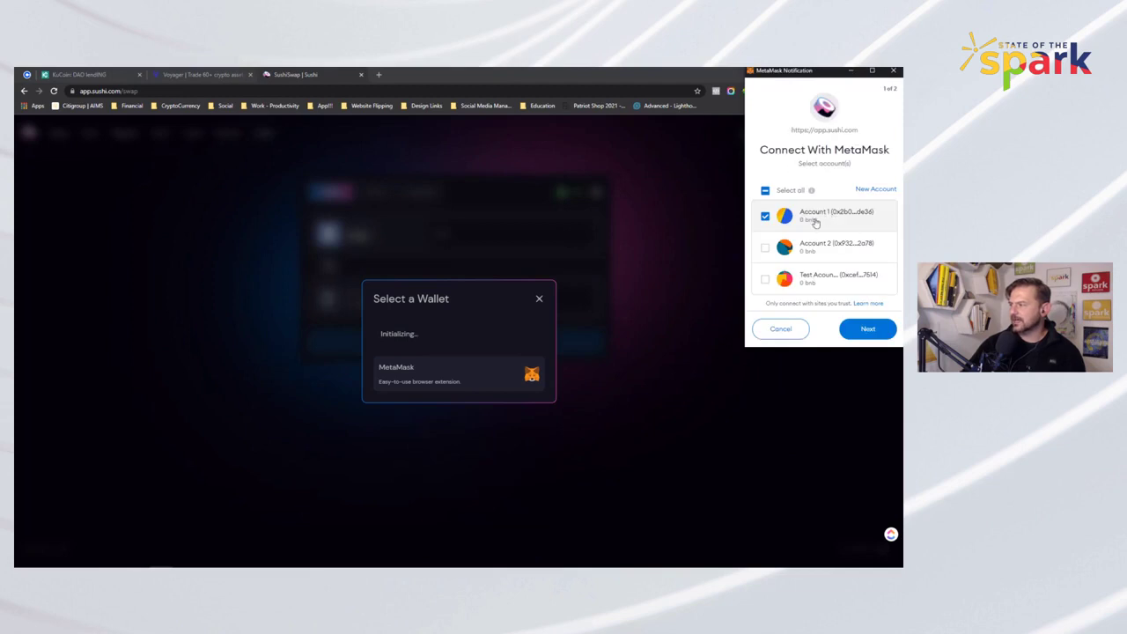
pyautogui.click(865, 327)
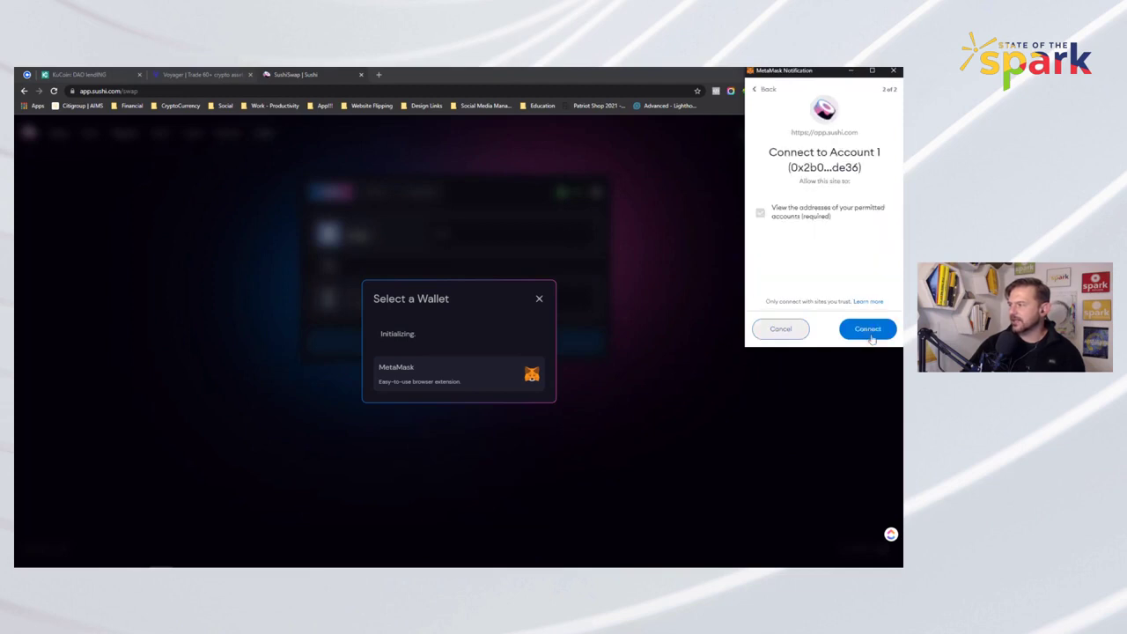
pyautogui.click(868, 329)
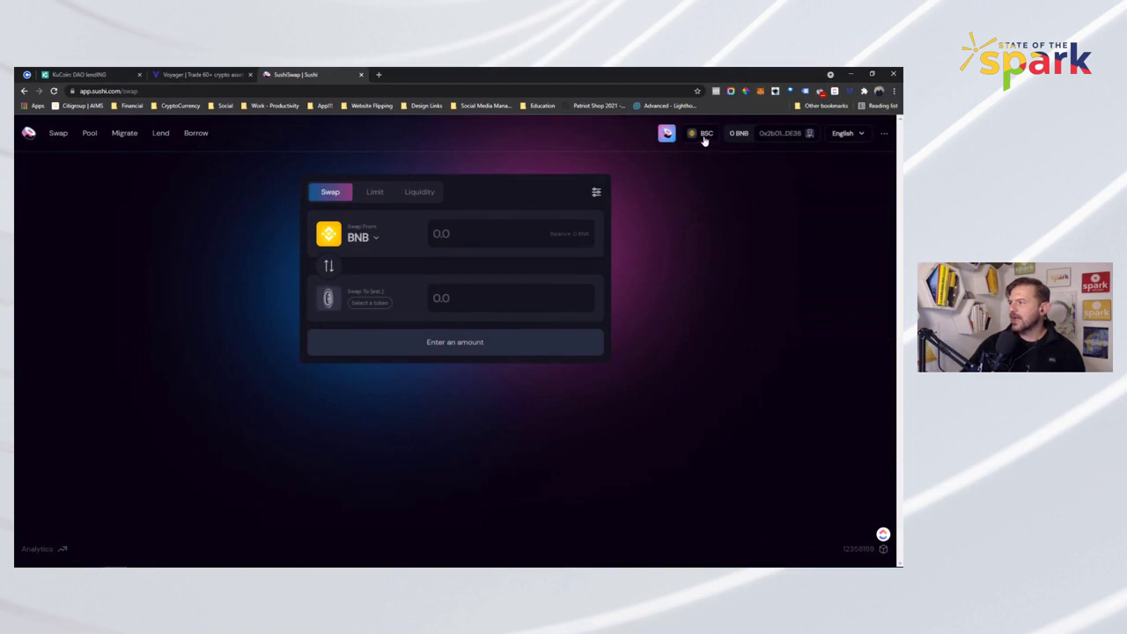
pyautogui.click(761, 90)
pyautogui.click(402, 423)
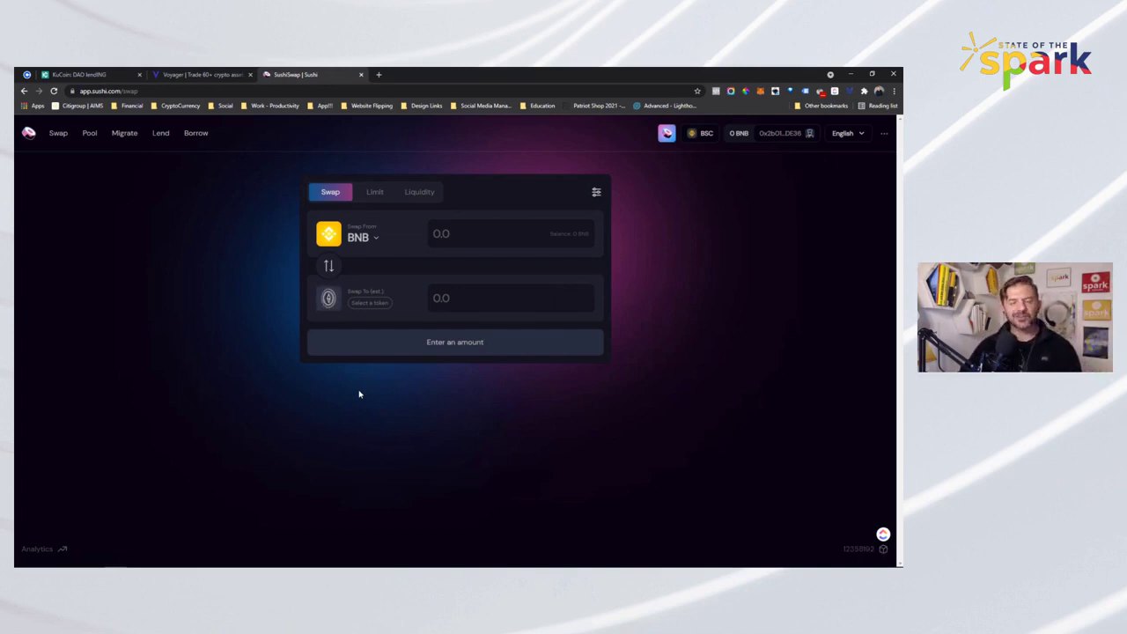
# Open the staking page of the Wonderland app in place of SushiSwap
pyautogui.click(255, 91)
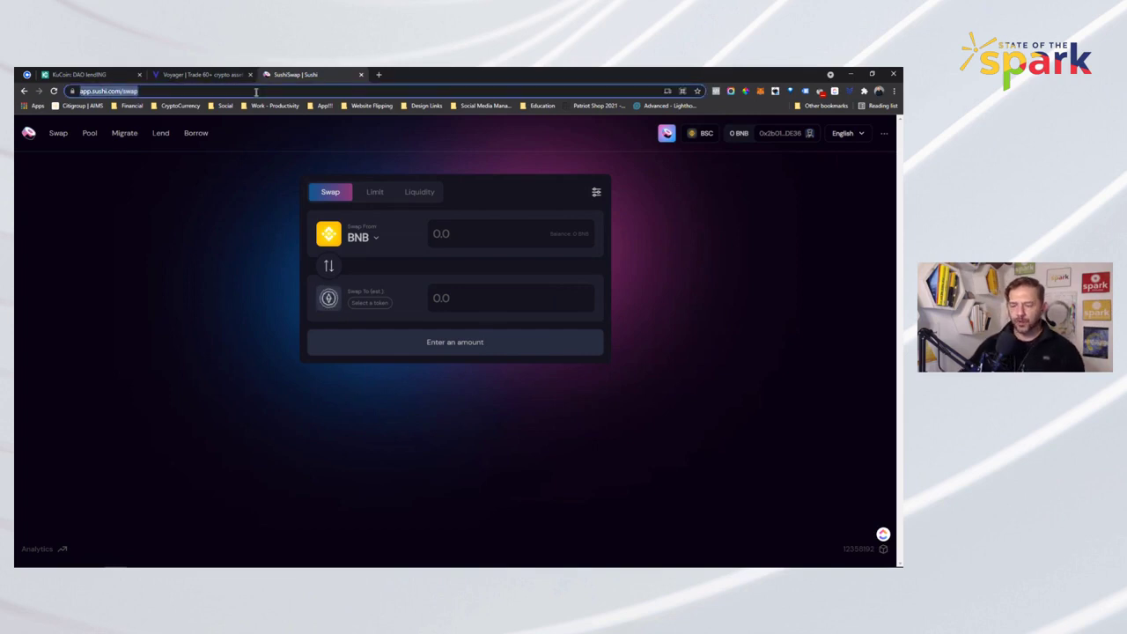
pyautogui.write('wonder')
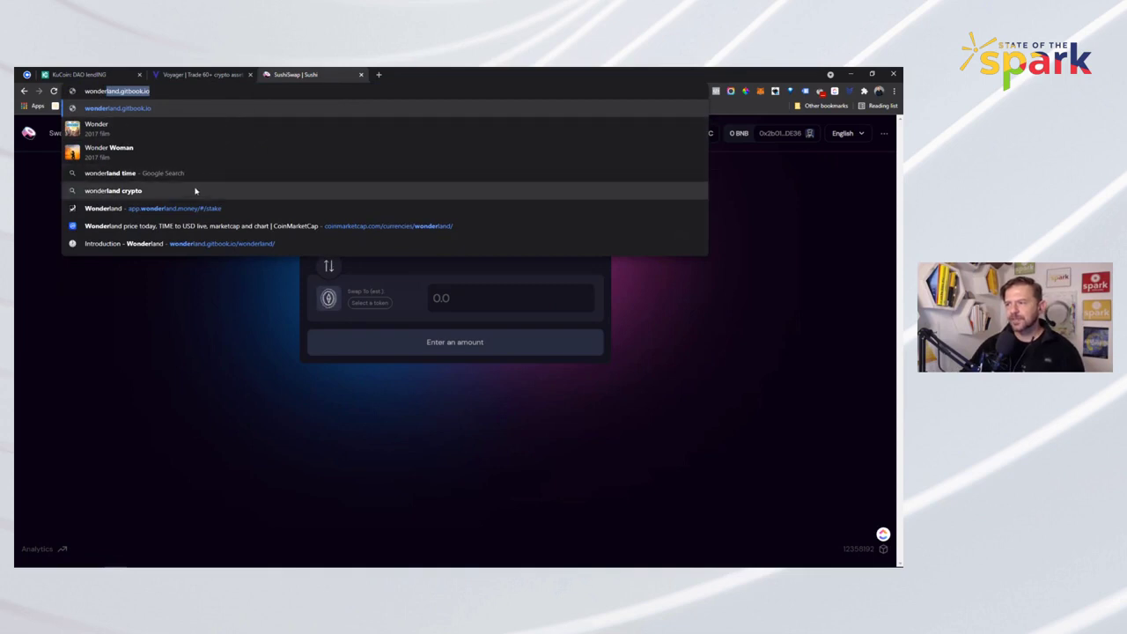
pyautogui.click(191, 211)
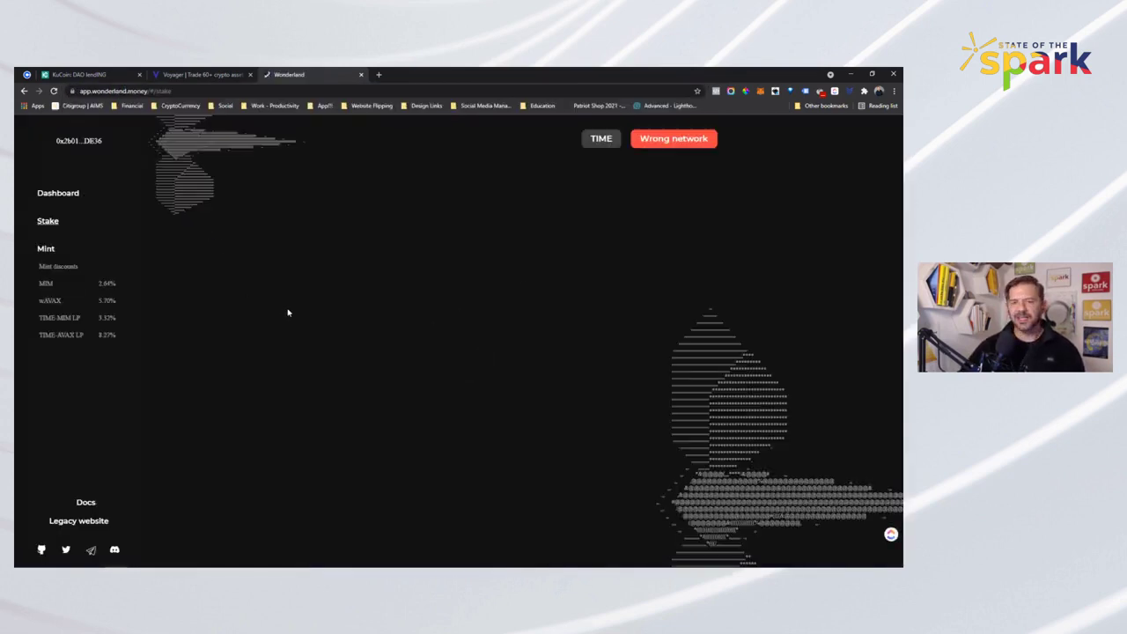
# Switch the connected wallet to the Avalanche Network from the Wonderland site and approve it in MetaMask
pyautogui.click(696, 143)
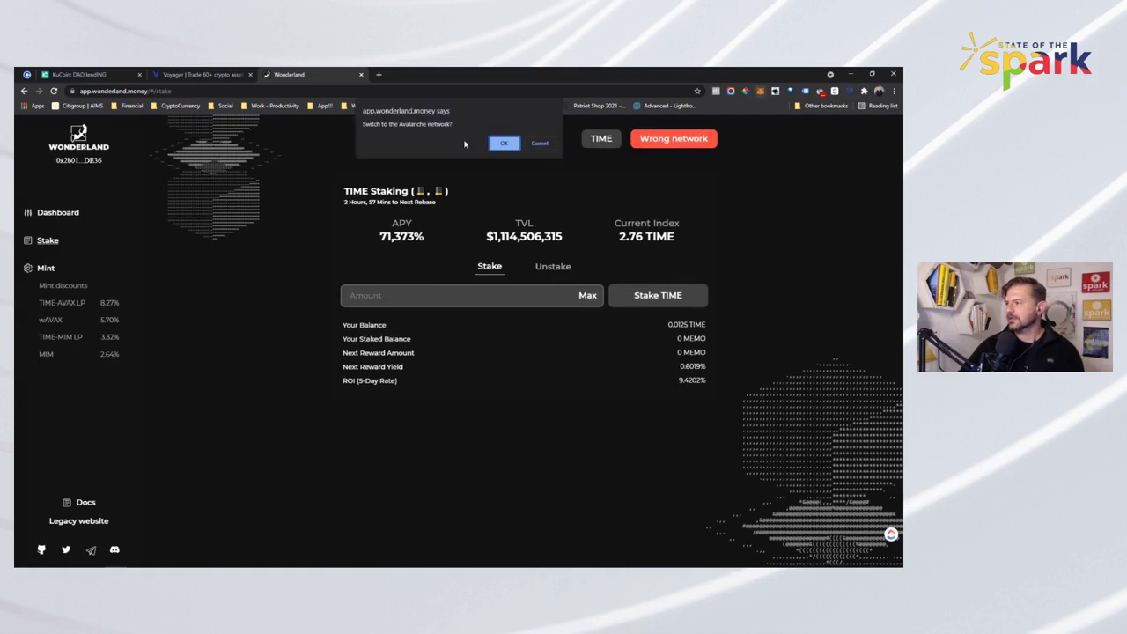
pyautogui.click(503, 142)
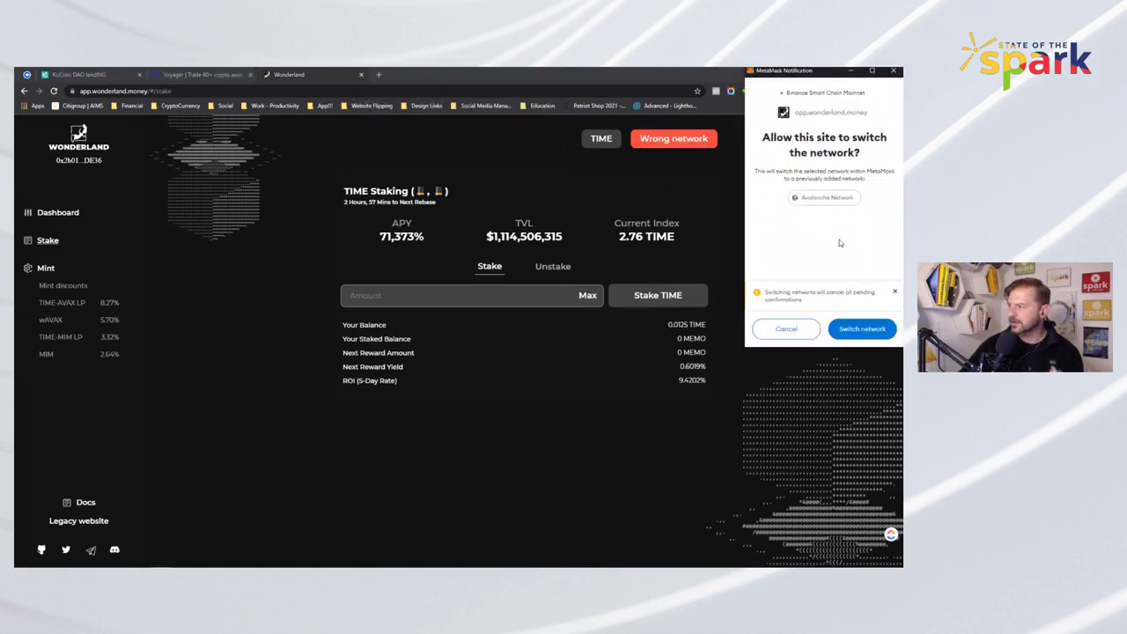
pyautogui.click(862, 328)
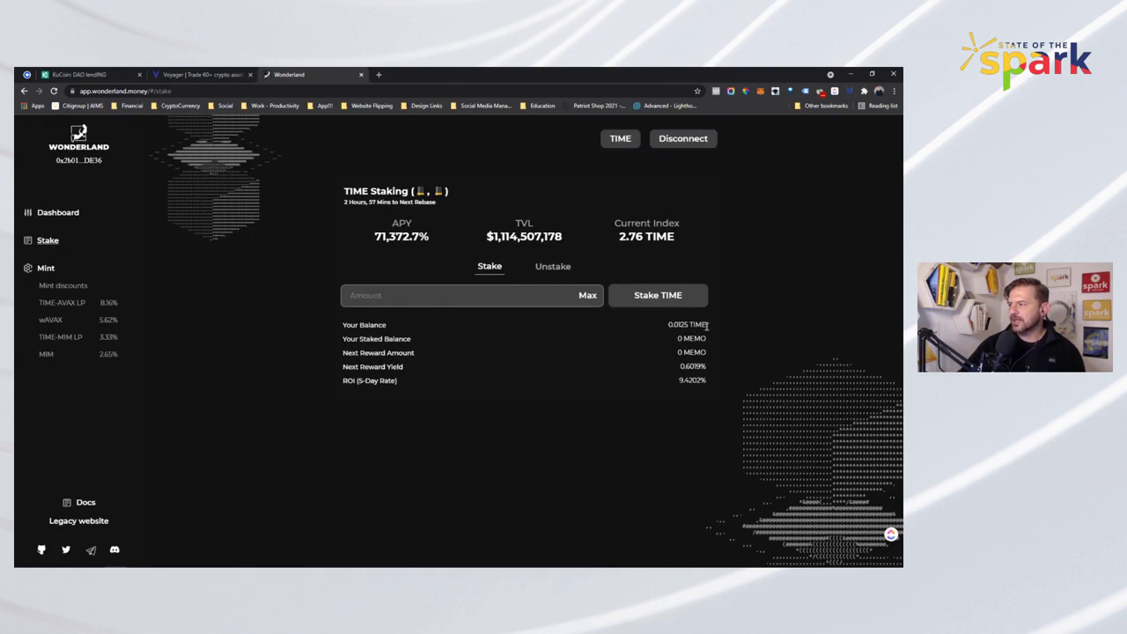
# Set the stake amount to the maximum TIME balance of 0.0125 and submit the stake request
pyautogui.moveTo(708, 325); pyautogui.dragTo(667, 328)
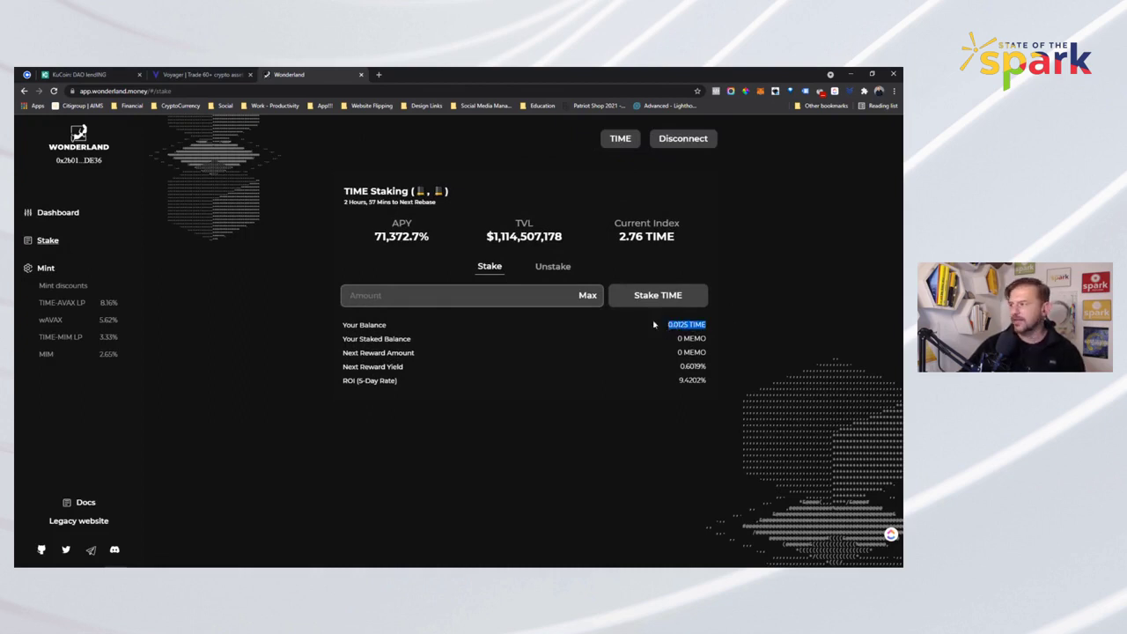
pyautogui.click(521, 296)
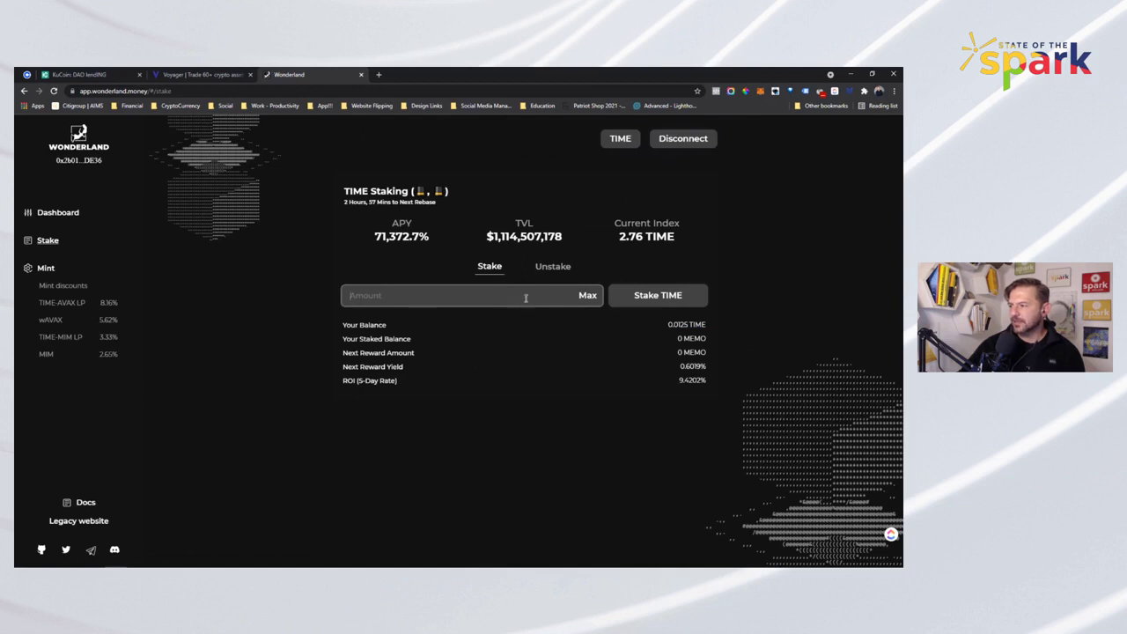
pyautogui.click(587, 295)
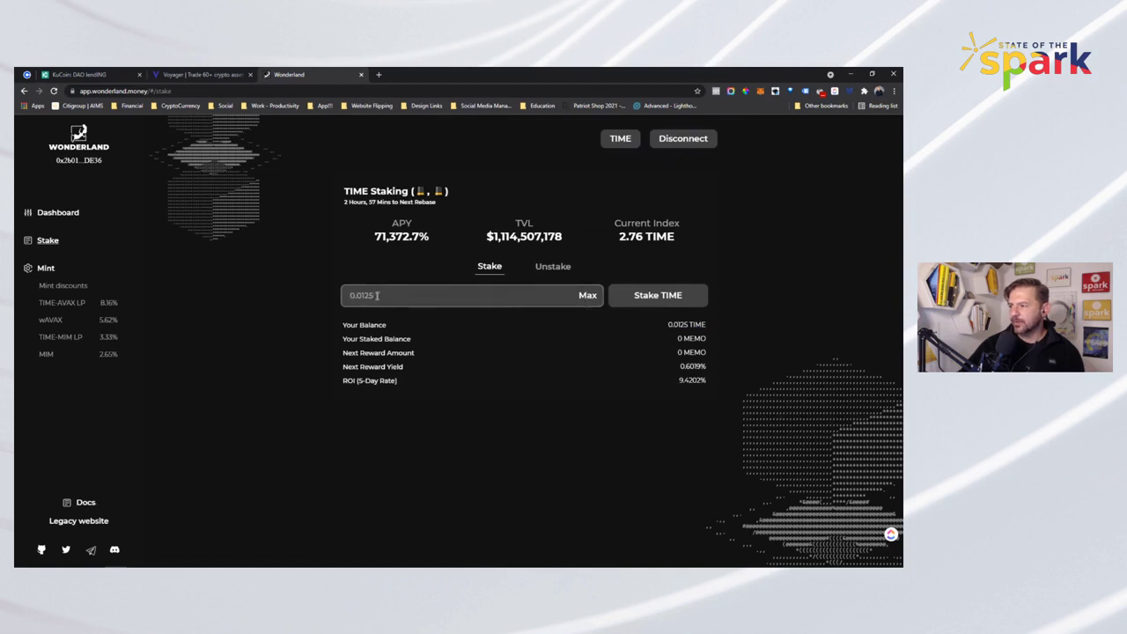
pyautogui.click(656, 299)
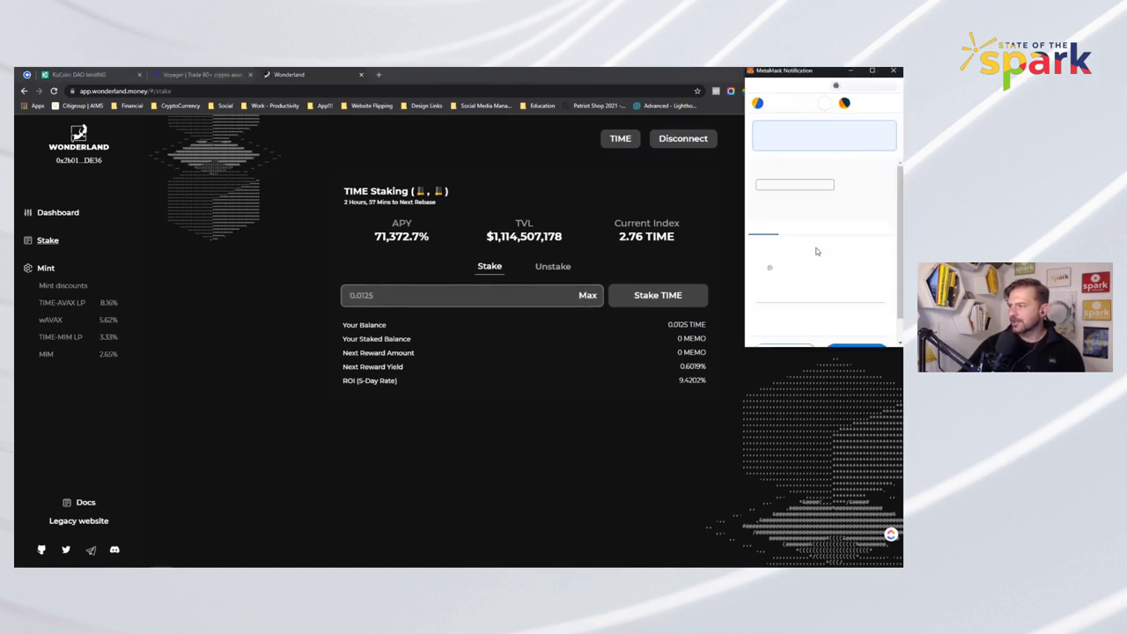
# Examine the TIME staking APY and review the pending stake transaction's gas fee in MetaMask
pyautogui.moveTo(436, 236); pyautogui.dragTo(297, 283)
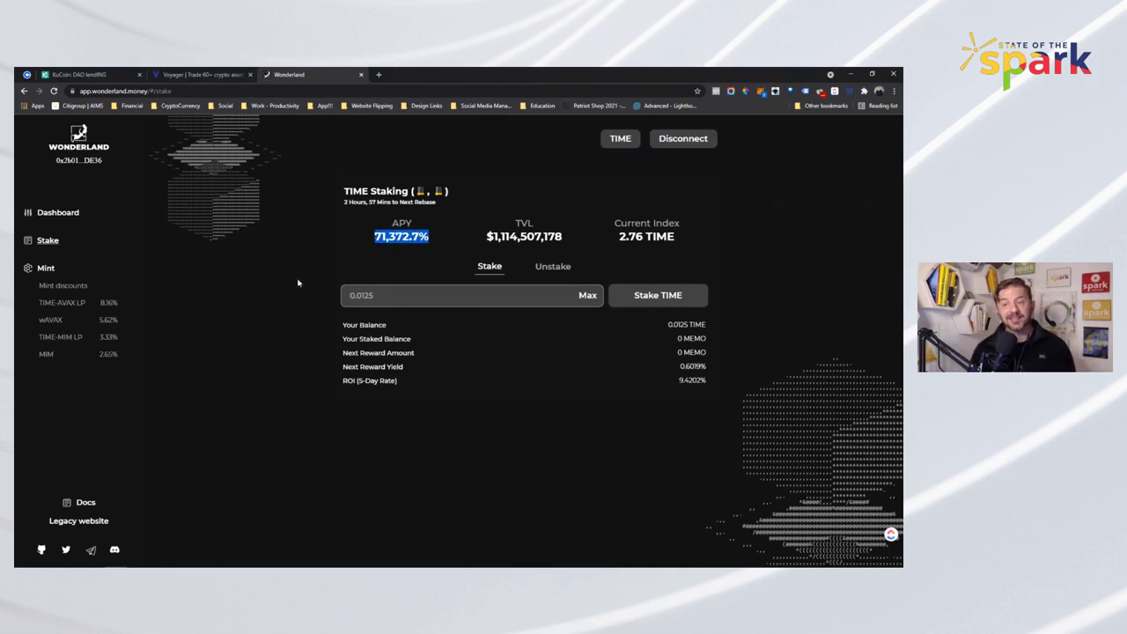
pyautogui.click(572, 178)
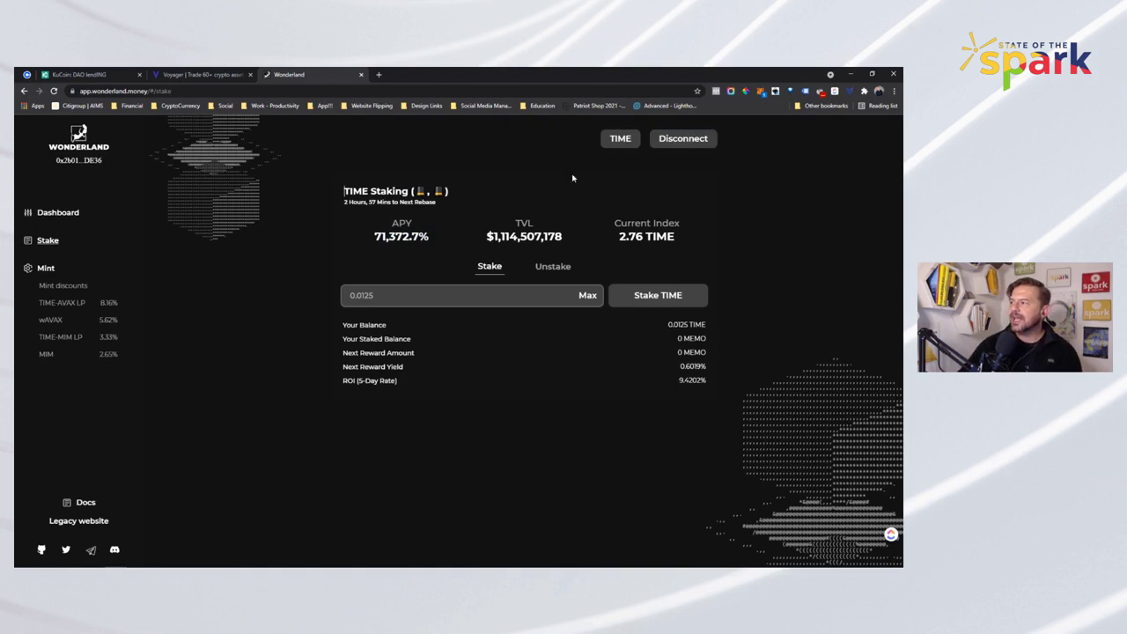
pyautogui.click(760, 92)
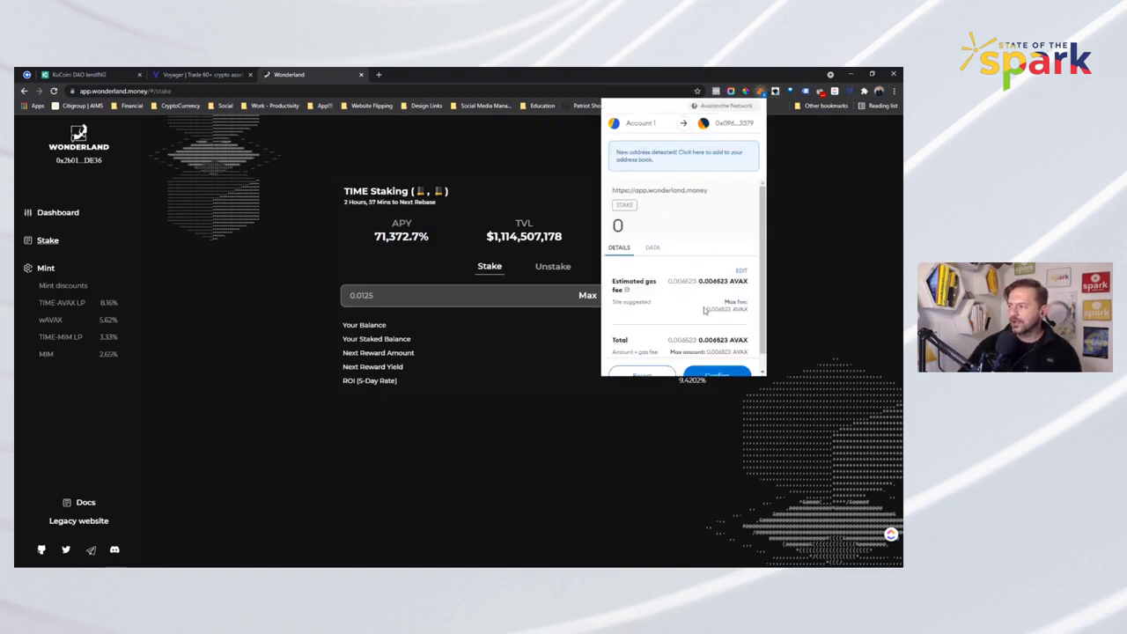
pyautogui.click(288, 356)
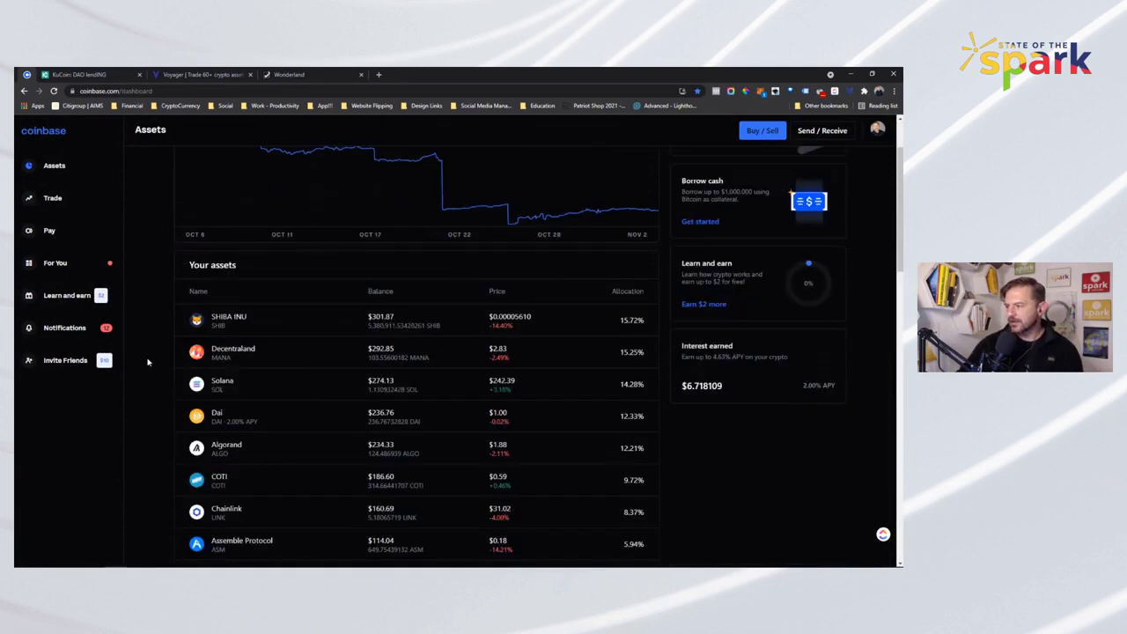
# Open the SHIBA INU asset on Coinbase and draft a one-time $25 purchase paid with USAA
pyautogui.click(216, 322)
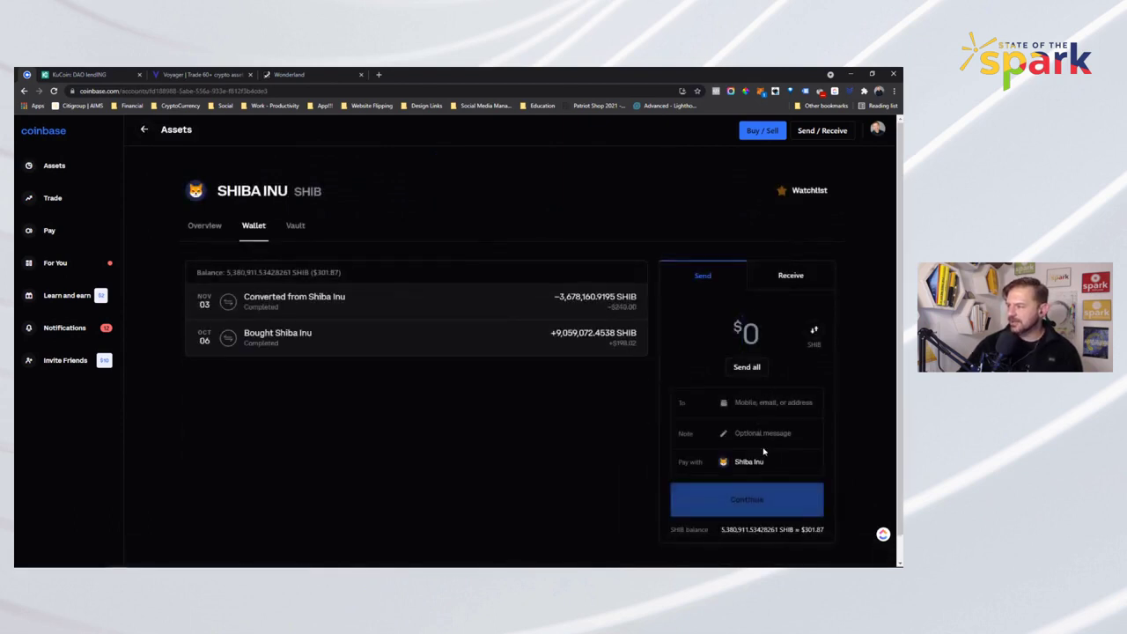
pyautogui.click(749, 131)
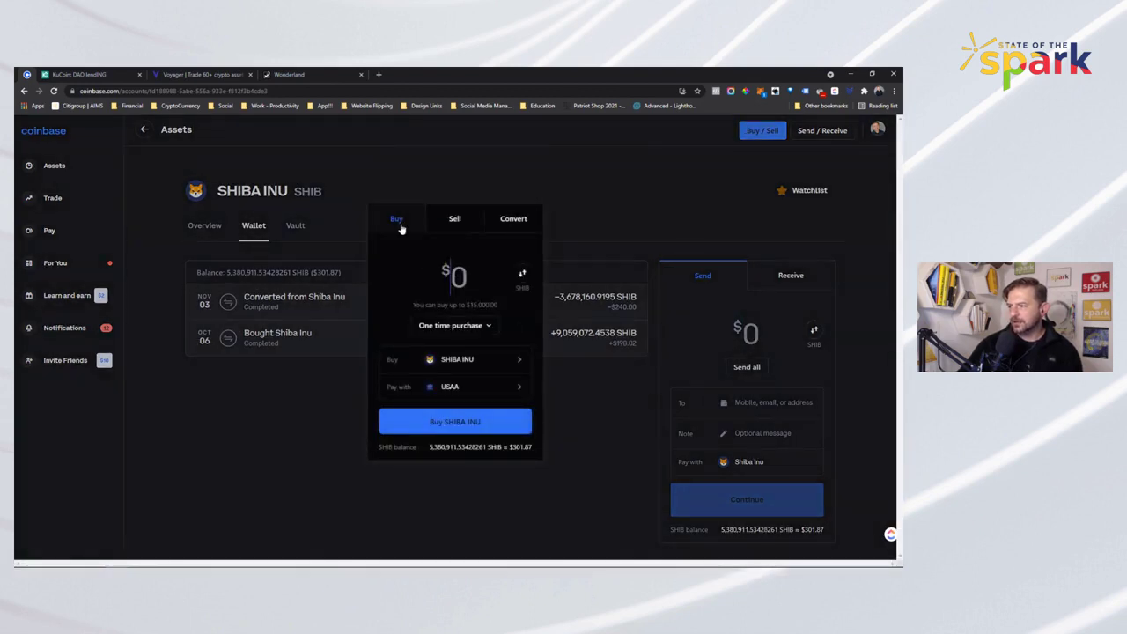
pyautogui.click(465, 294)
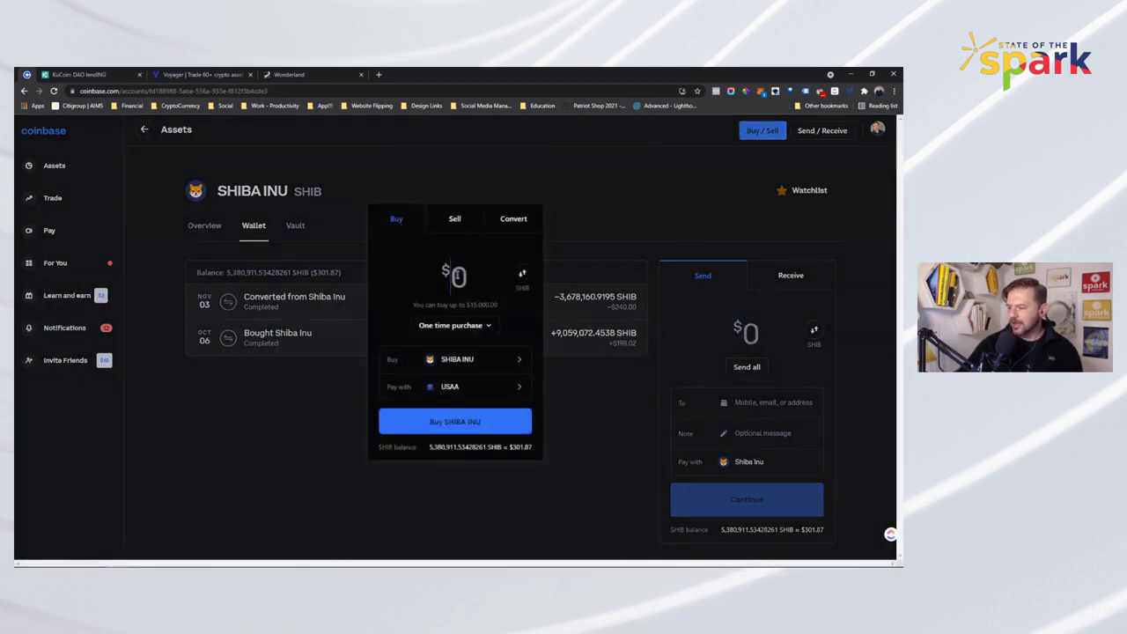
pyautogui.write('25')
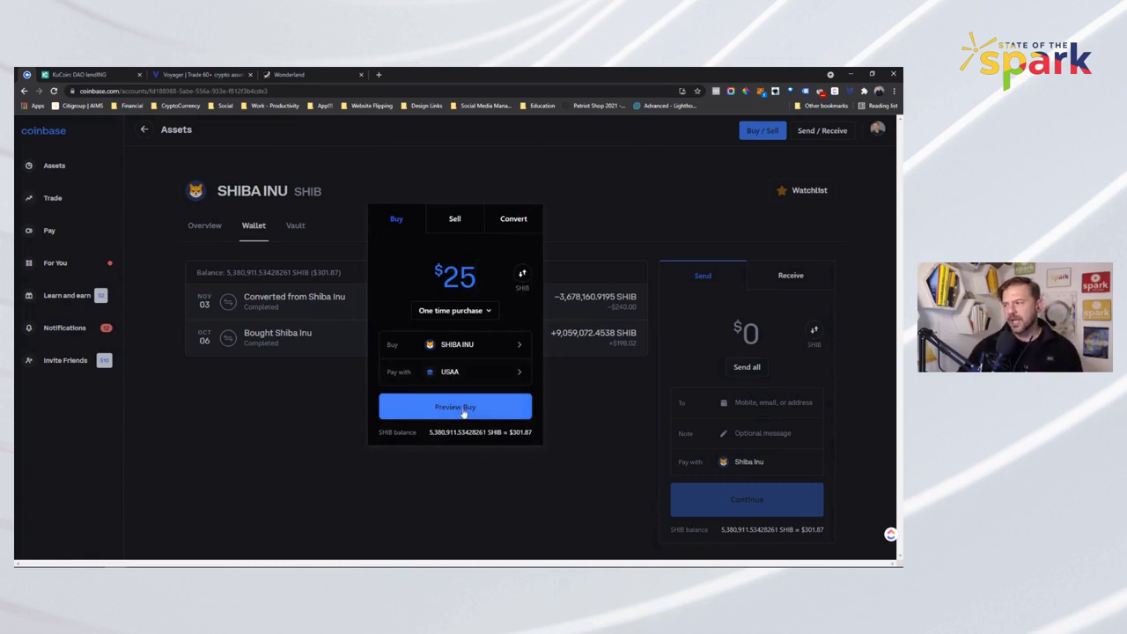
pyautogui.click(476, 276)
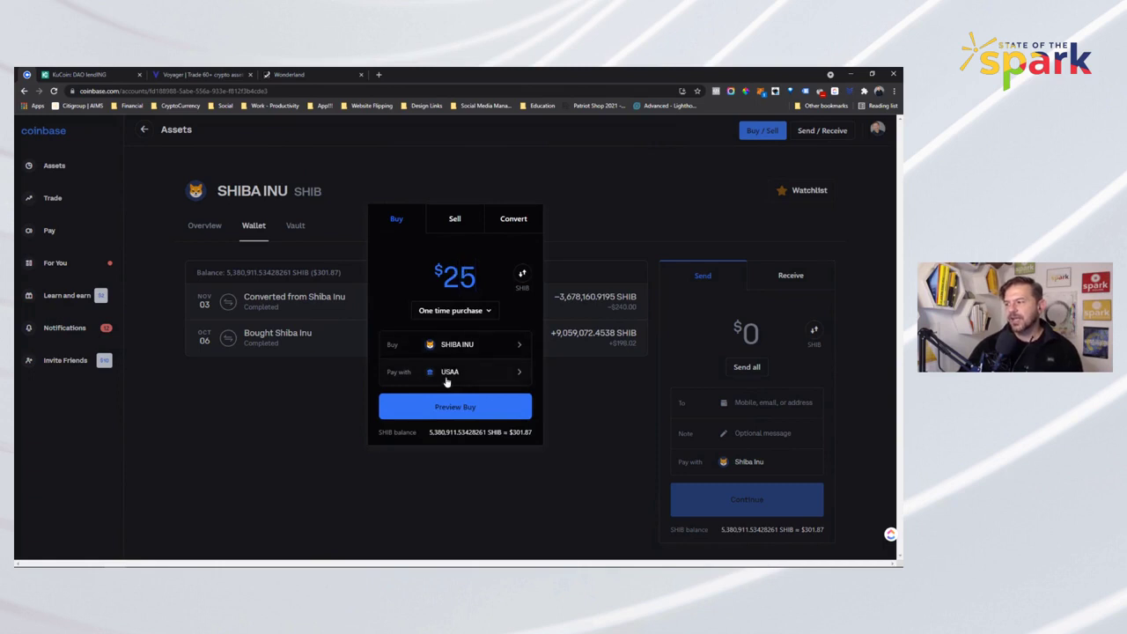
pyautogui.click(596, 350)
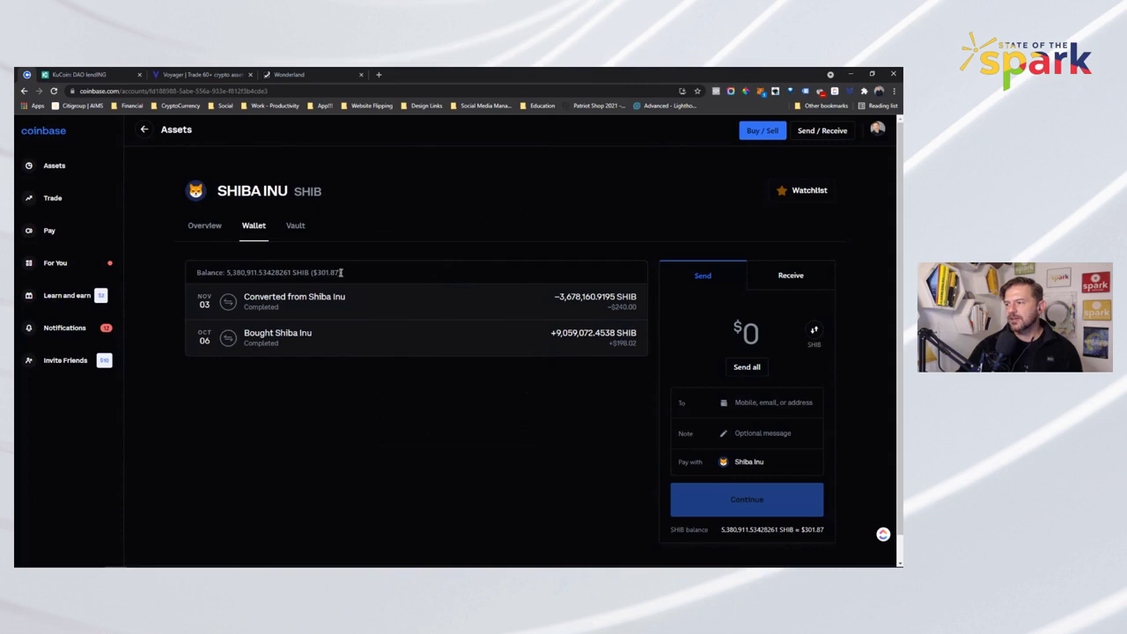
# Examine the dollar value of the SHIBA INU balance, return to the assets overview and open the Trade page
pyautogui.moveTo(341, 273); pyautogui.dragTo(318, 275)
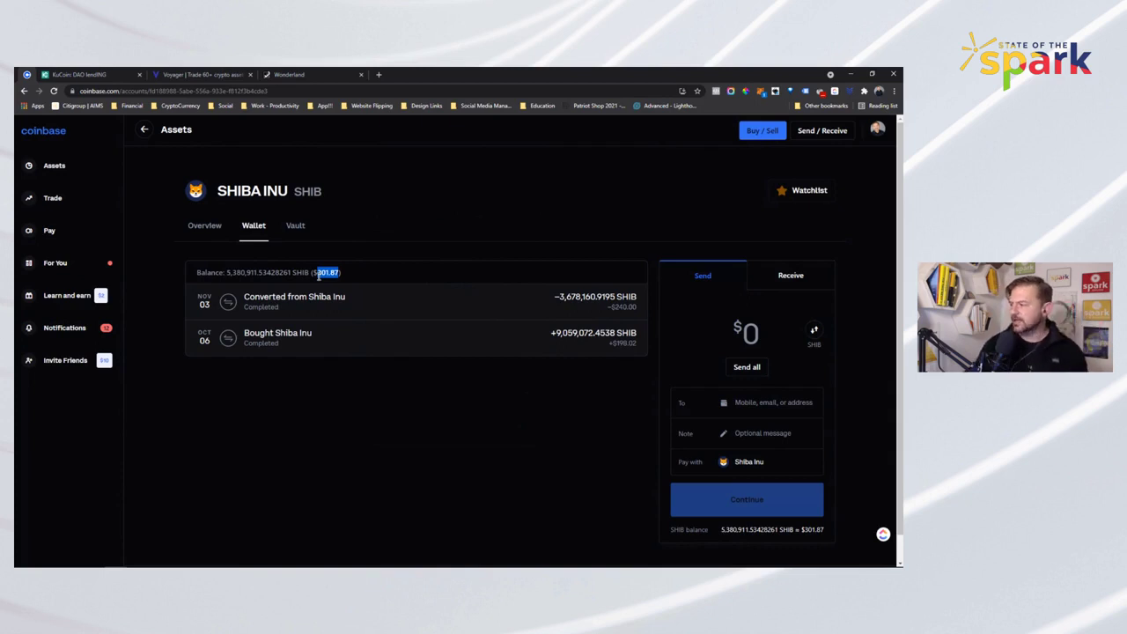
pyautogui.click(55, 166)
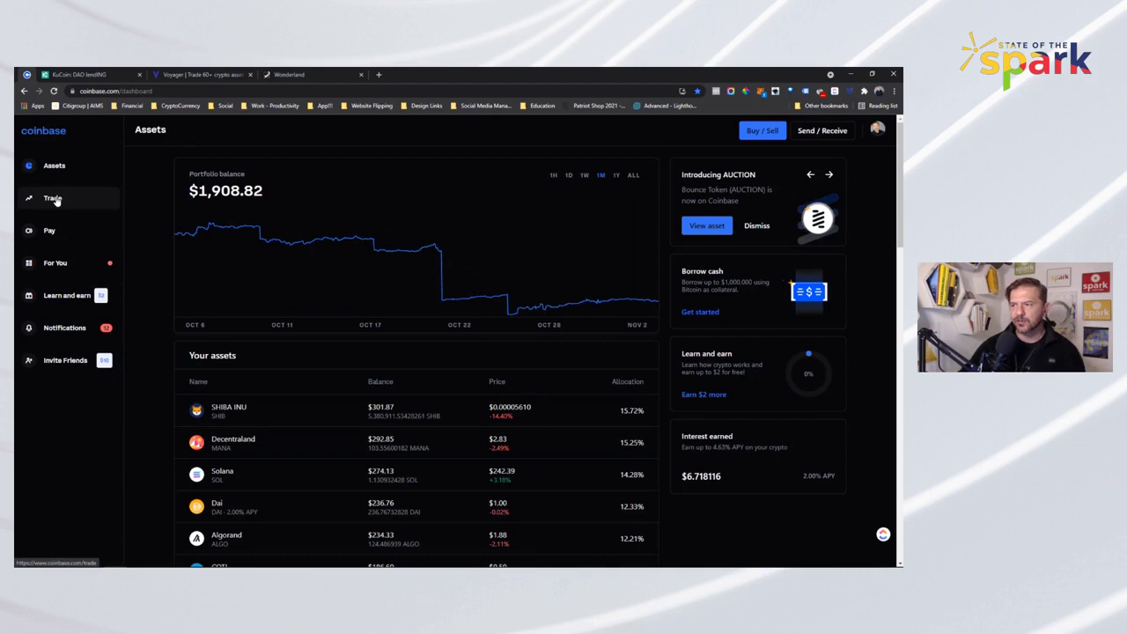
pyautogui.click(53, 198)
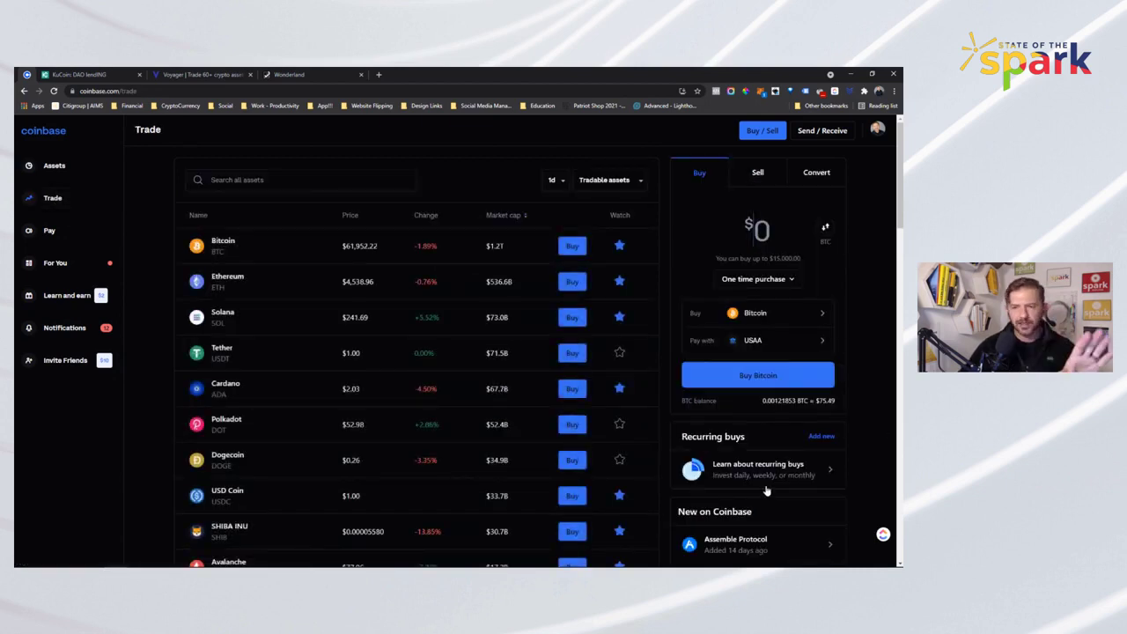
# Revisit KuCoin's DAO lending page and Wonderland's TIME staking page, and open the pending stake request in MetaMask
pyautogui.click(97, 74)
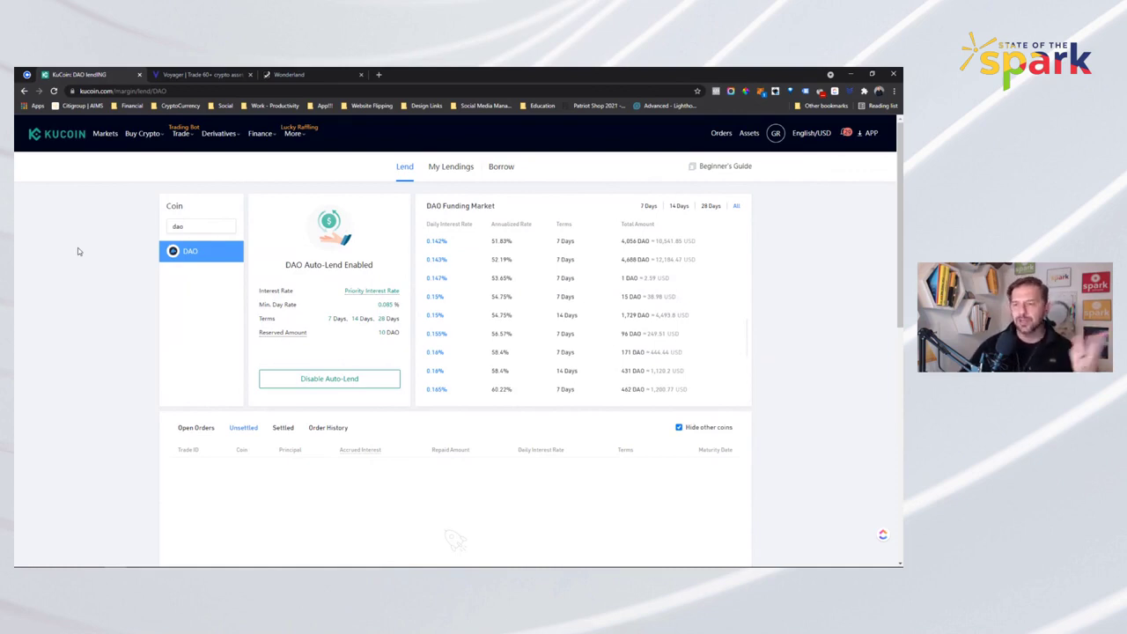
pyautogui.click(289, 74)
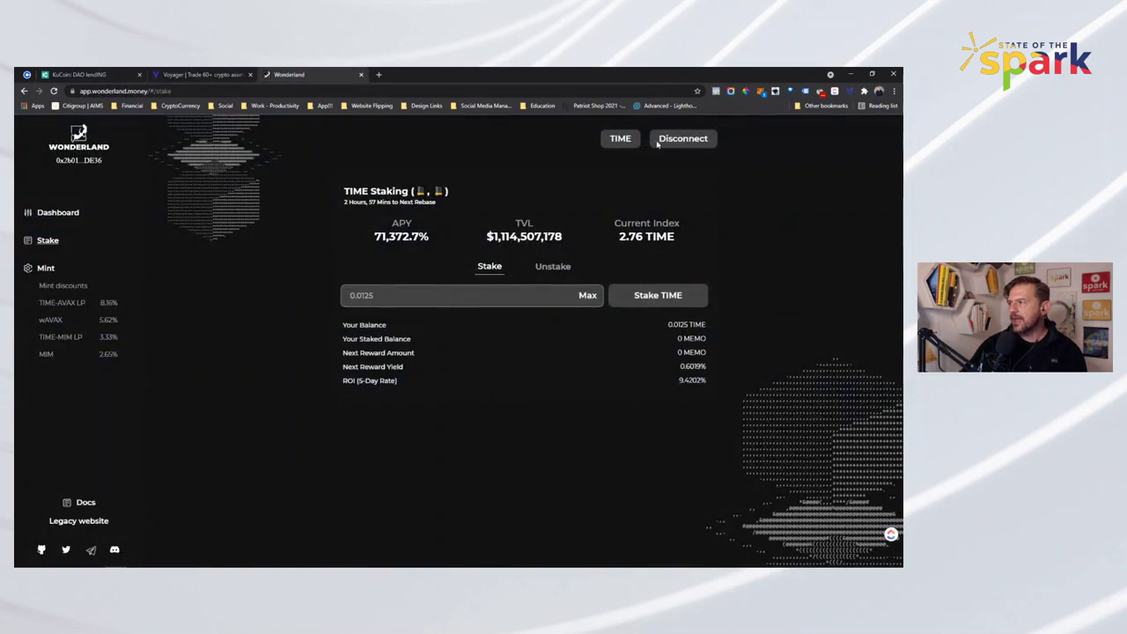
pyautogui.click(764, 91)
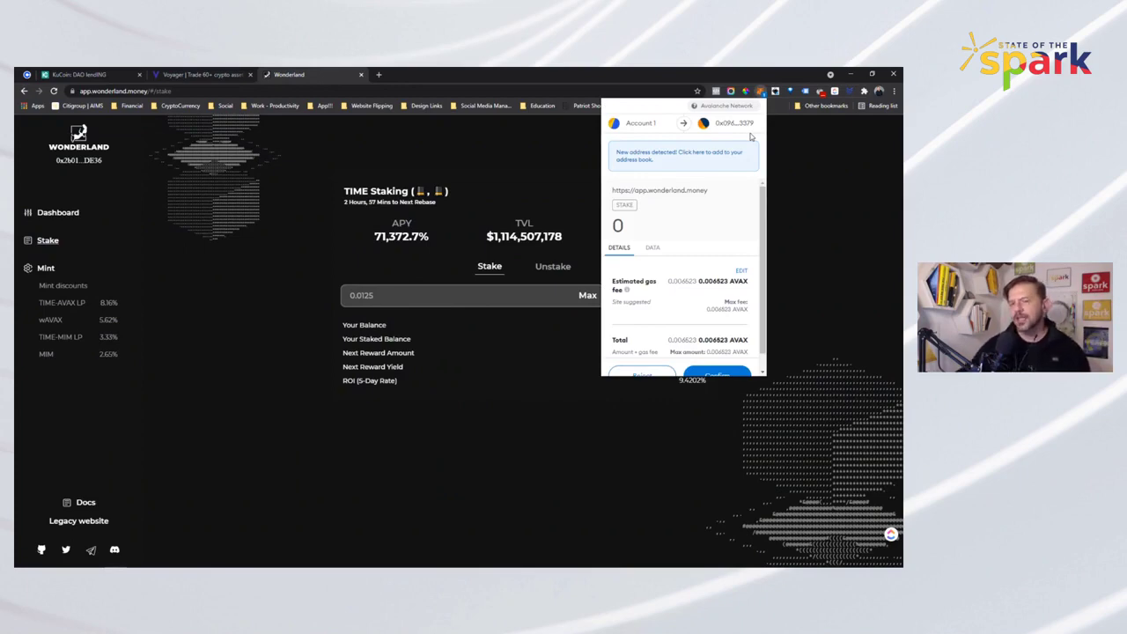
# Place the Voyager page after Wonderland in the browser's tab order and look through the Voyager homepage
pyautogui.moveTo(193, 74); pyautogui.dragTo(300, 74)
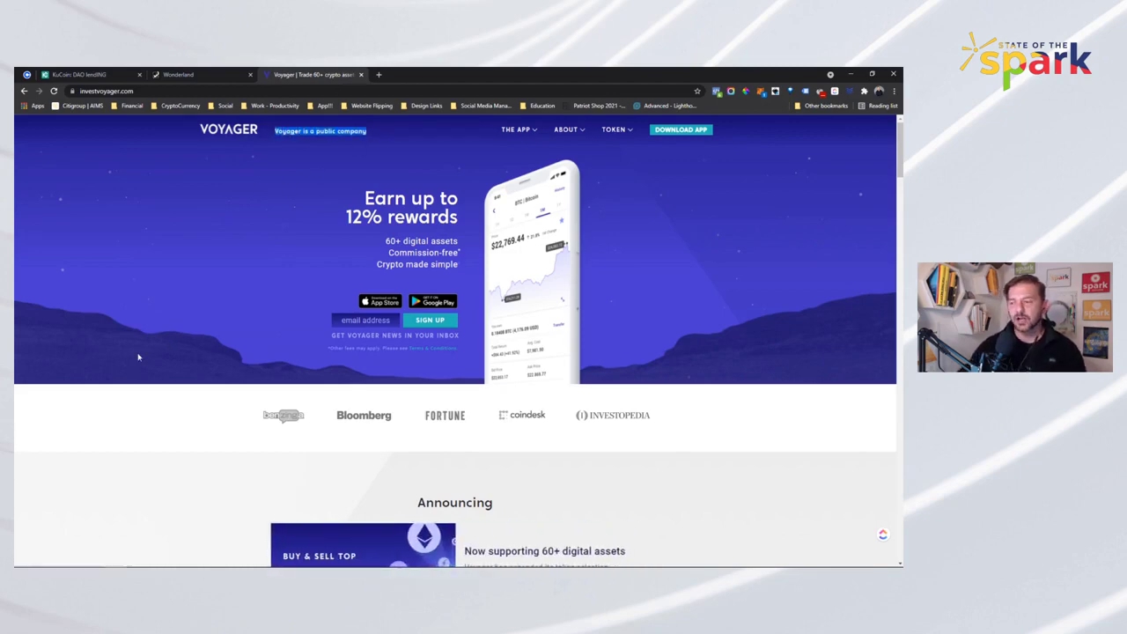
pyautogui.scroll(-1, 134, 409)
pyautogui.scroll(-2, 134, 410)
pyautogui.scroll(-5, 135, 409)
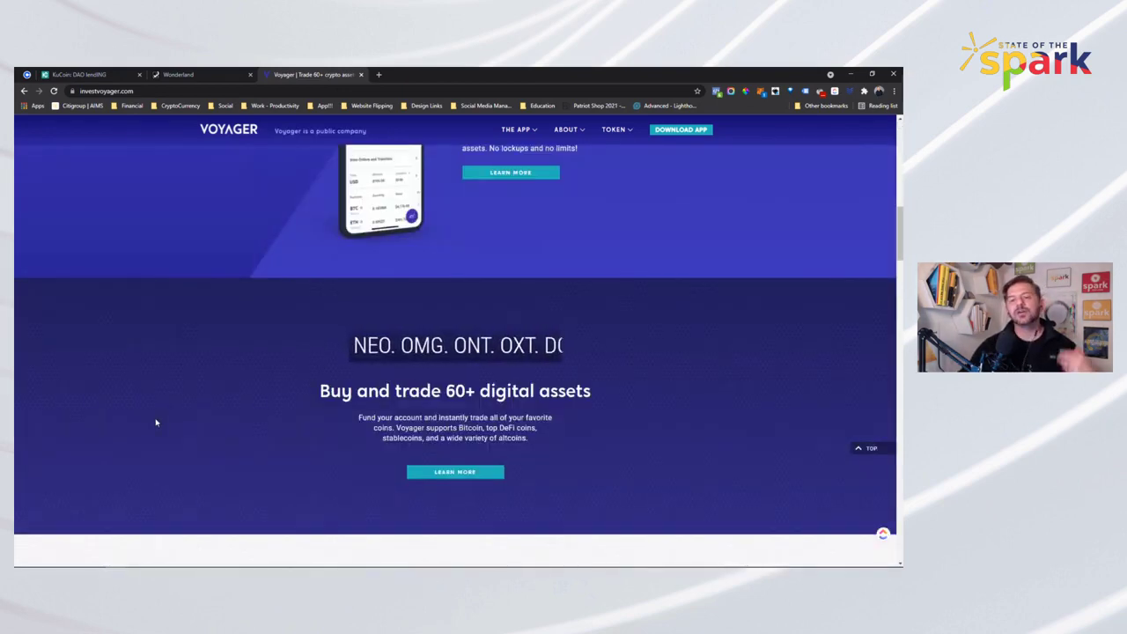
pyautogui.scroll(10, 206, 395)
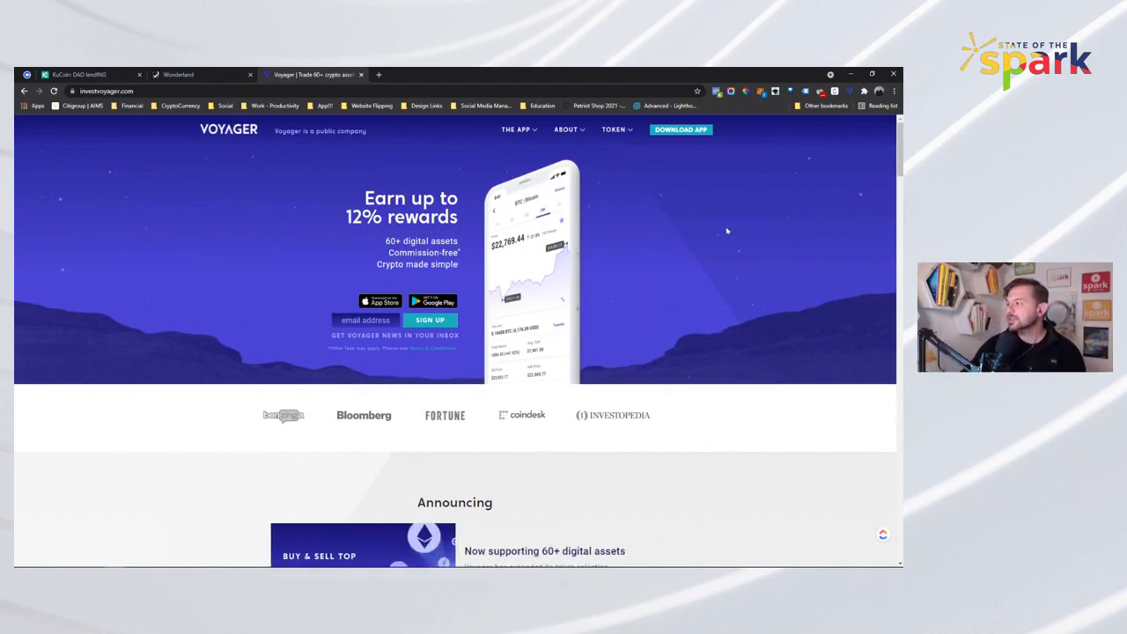
# Open the Yoroi wallet extension's dashboard, briefly revisit Coinbase's Trade page and the Voyager homepage, and return to Yoroi
pyautogui.click(850, 92)
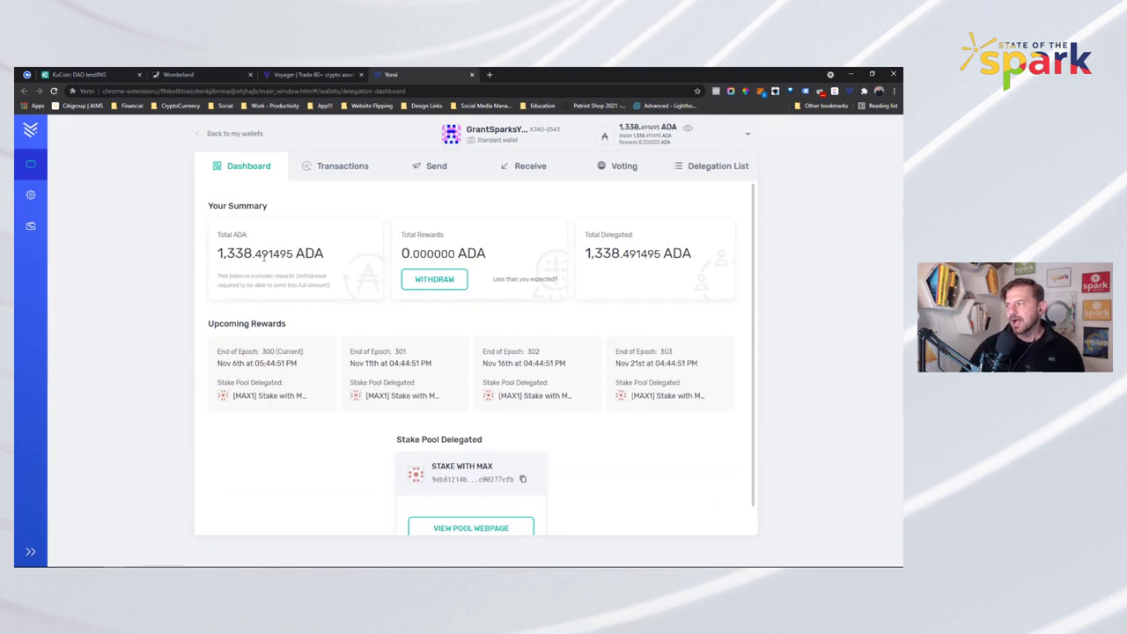
pyautogui.moveTo(327, 260); pyautogui.dragTo(185, 280)
pyautogui.click(71, 74)
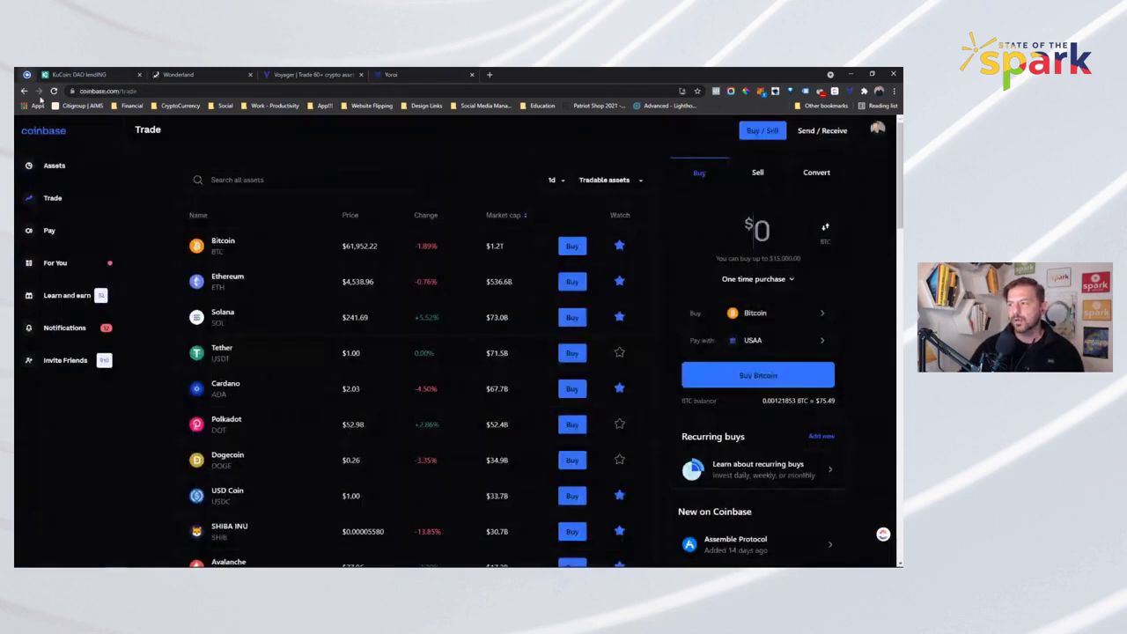
pyautogui.click(312, 74)
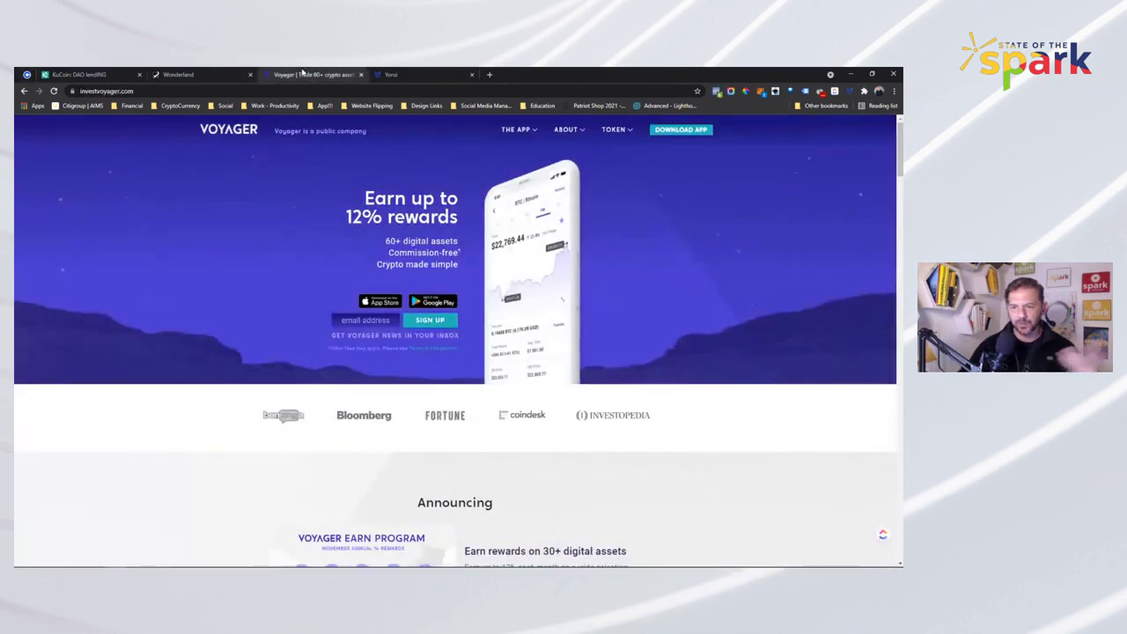
pyautogui.click(384, 74)
pyautogui.click(176, 314)
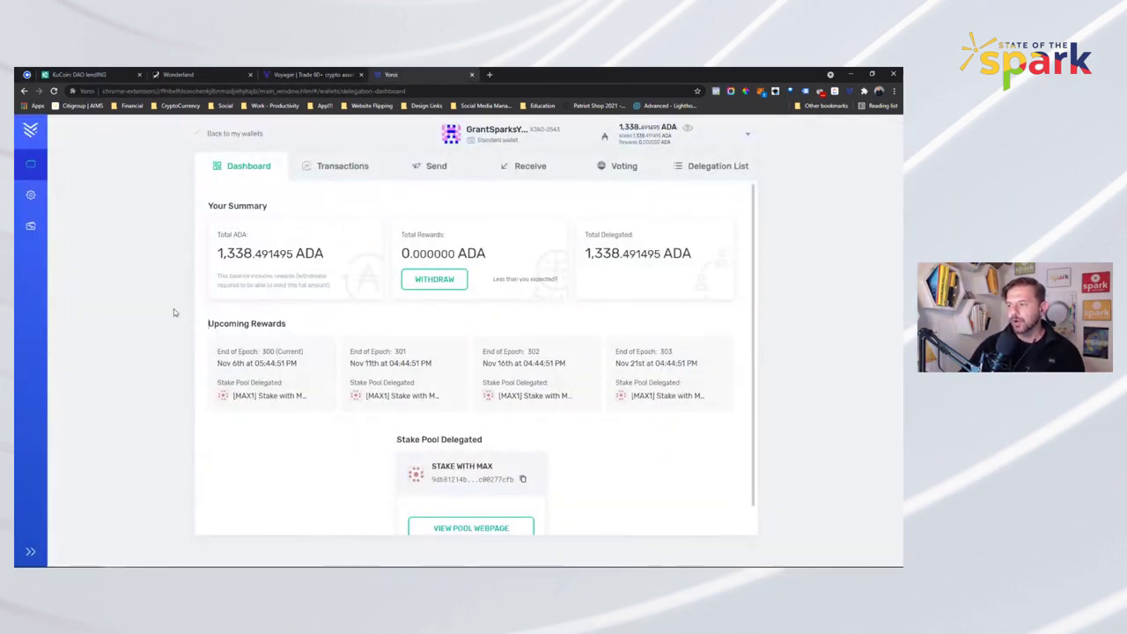
# Examine the total ADA balance and the delegated stake pool on the Yoroi dashboard, and switch back to KuCoin's DAO lending page
pyautogui.moveTo(323, 252); pyautogui.dragTo(211, 257)
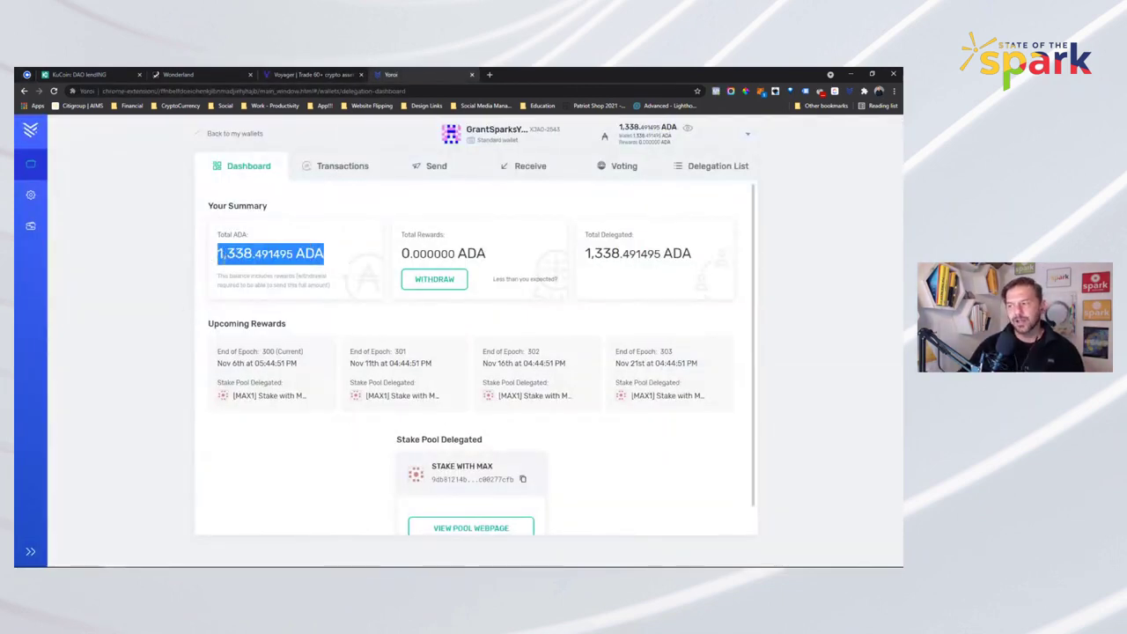
pyautogui.click(225, 257)
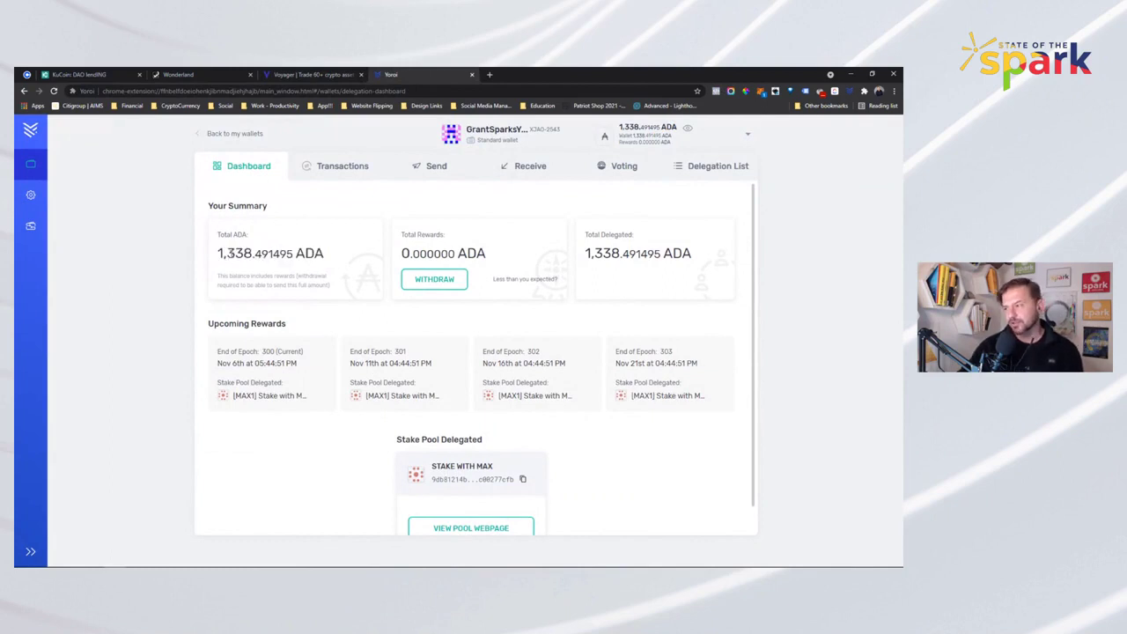
pyautogui.moveTo(193, 257); pyautogui.dragTo(315, 255)
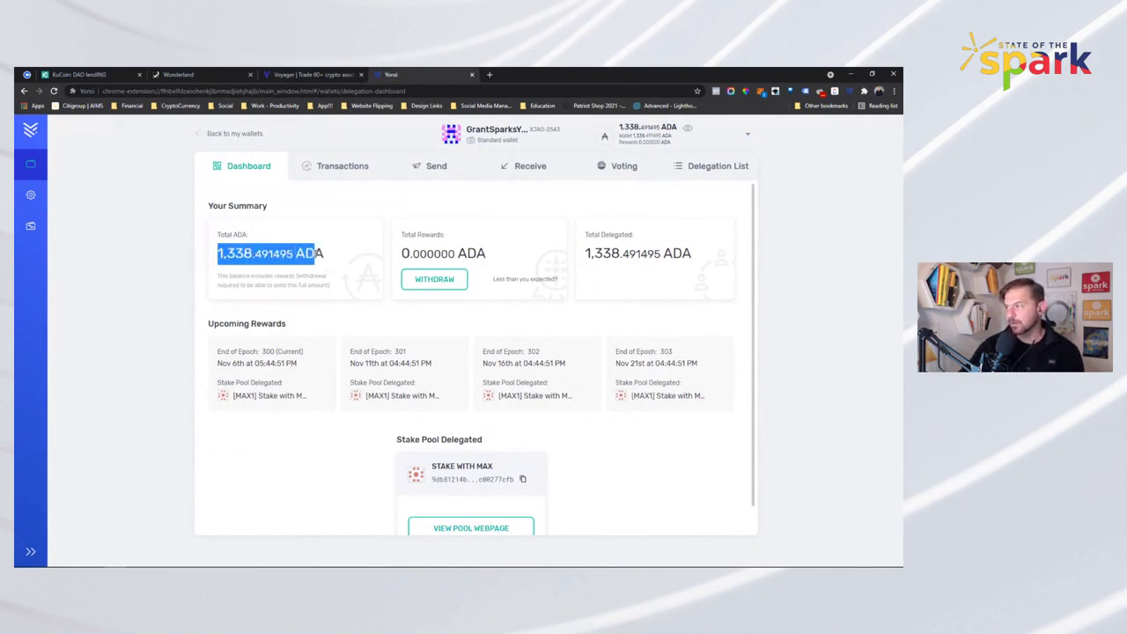
pyautogui.click(311, 265)
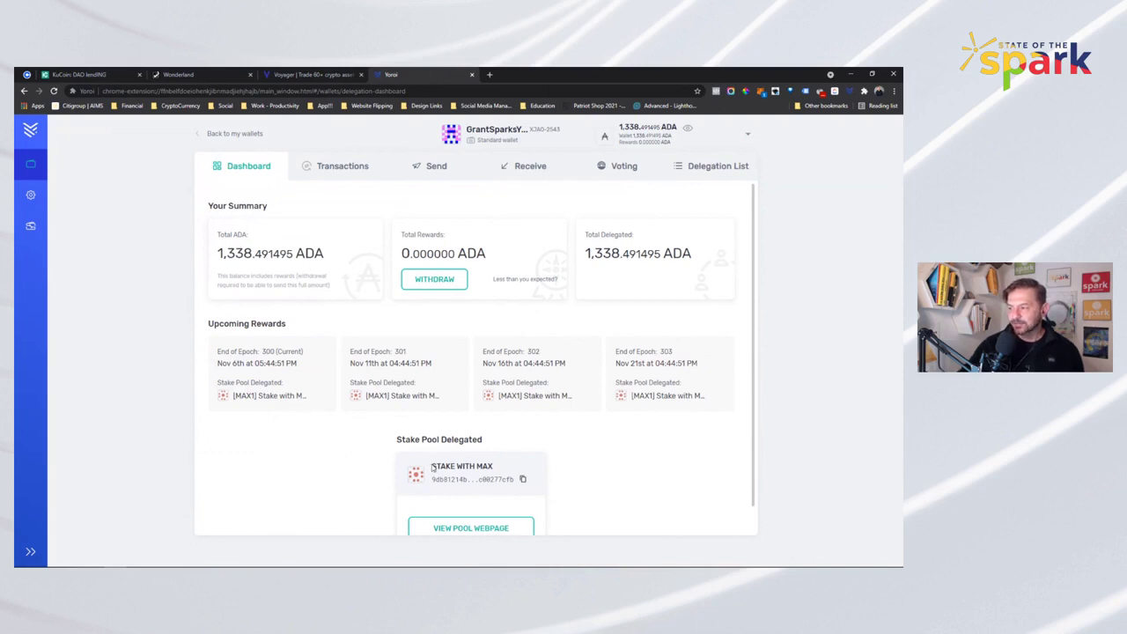
pyautogui.moveTo(433, 467); pyautogui.dragTo(508, 491)
pyautogui.click(307, 442)
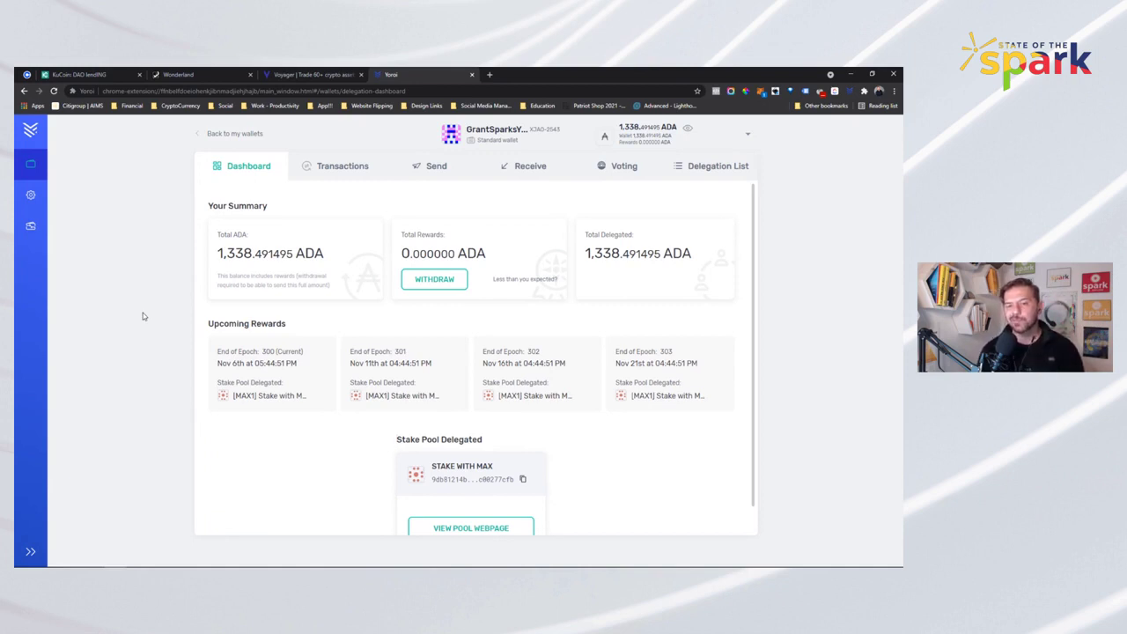
pyautogui.click(51, 74)
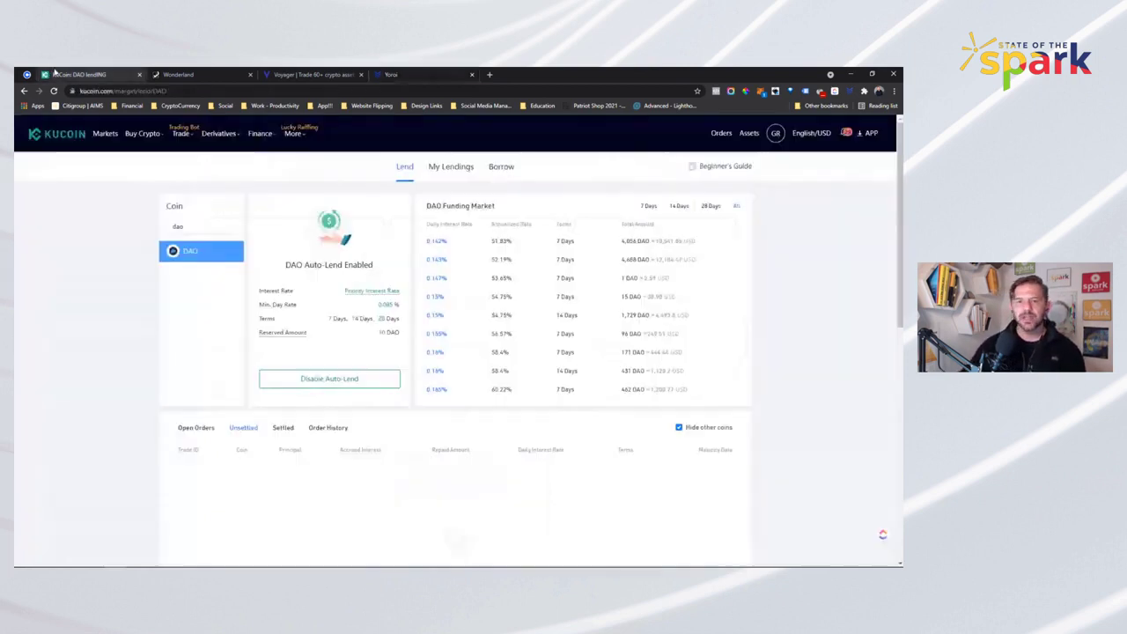